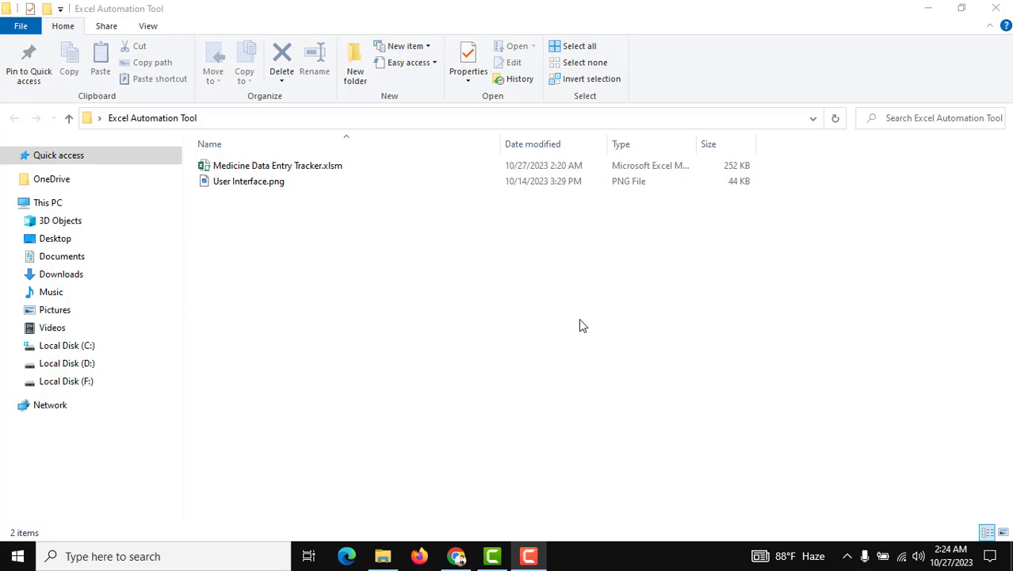
Open Medicine Data Entry Tracker.xlsm from the Excel Automation Tool folder
double_click(289, 172)
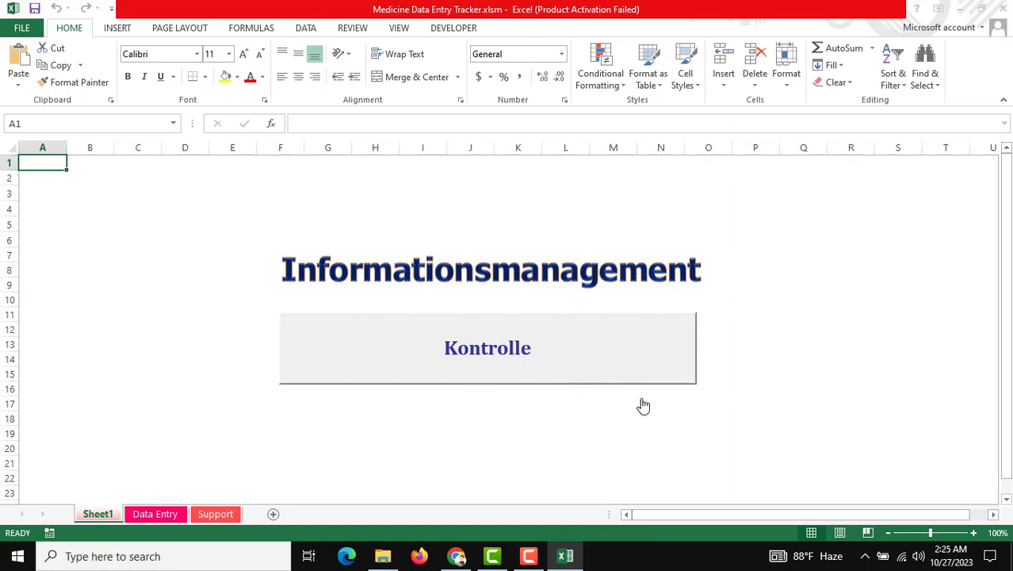
Dismiss the activation prompt and launch the Kontrolle data-entry form from Sheet1
left_click(657, 417)
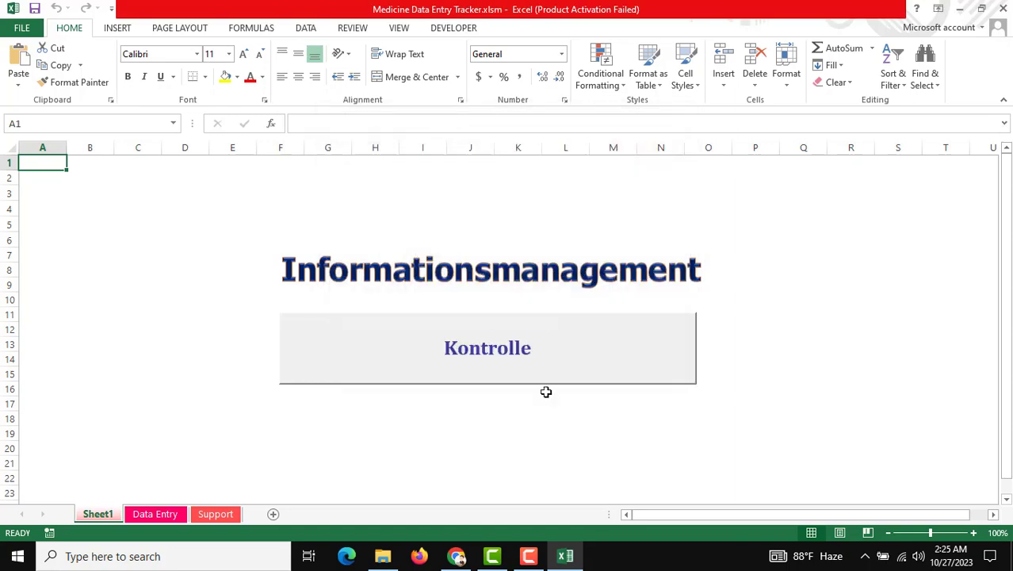
left_click(505, 349)
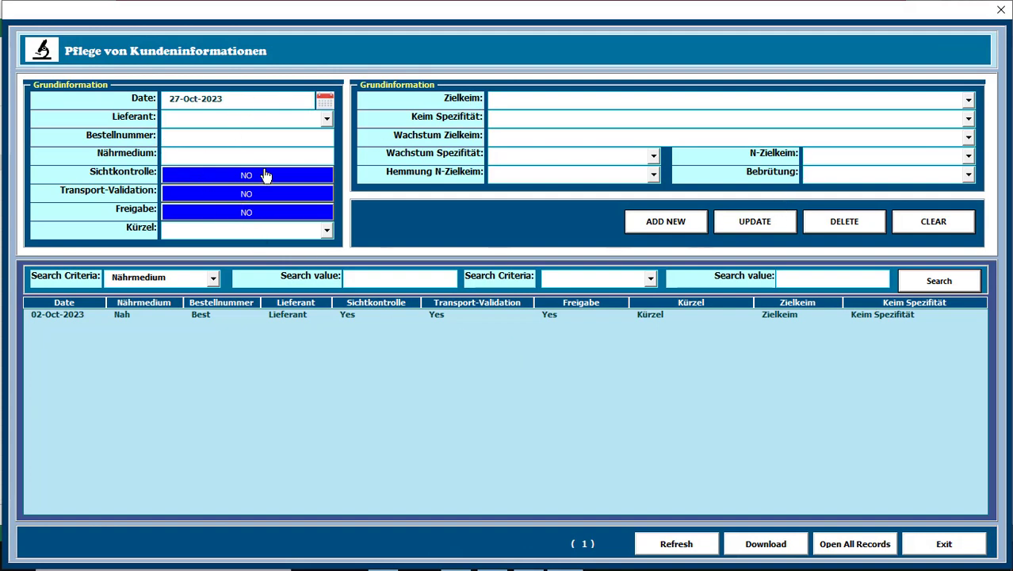
Enter Lieferant Test and Bestellnummer Best, and set Sichtkontrolle, Transport-Validation and Freigabe to YES
left_click(329, 119)
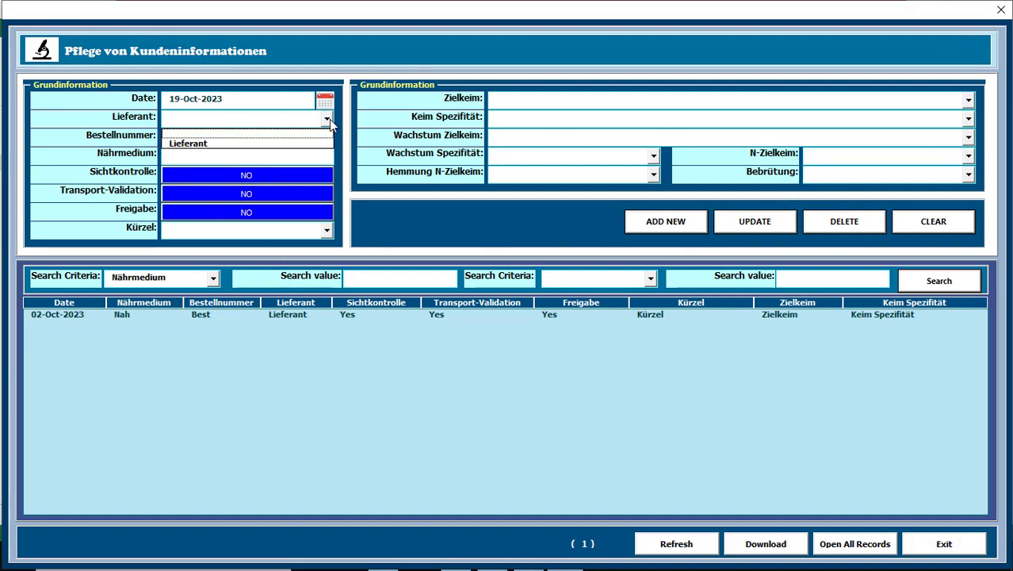
left_click(212, 121)
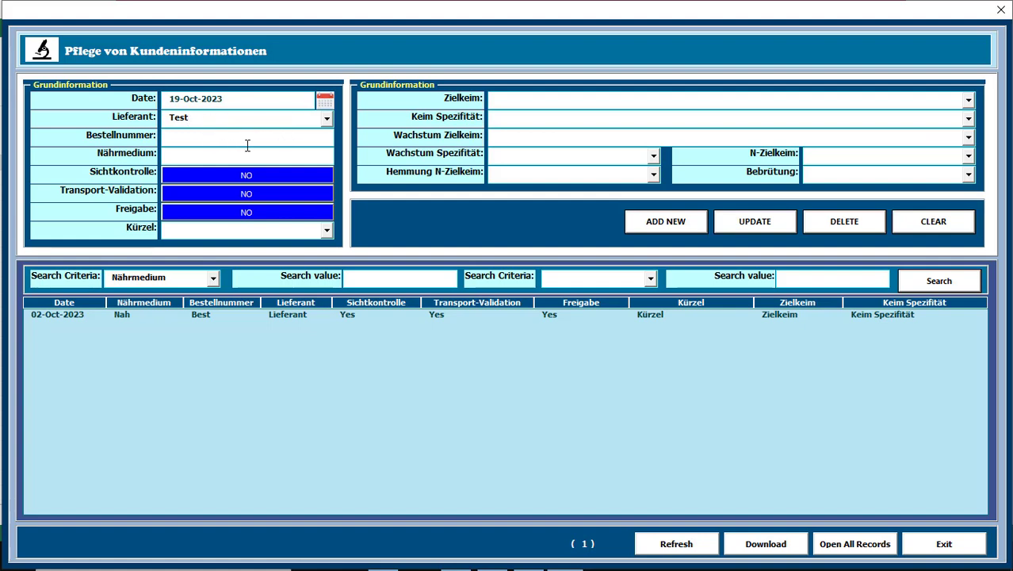
left_click(247, 145)
type("Best")
left_click(245, 179)
left_click(249, 196)
left_click(246, 212)
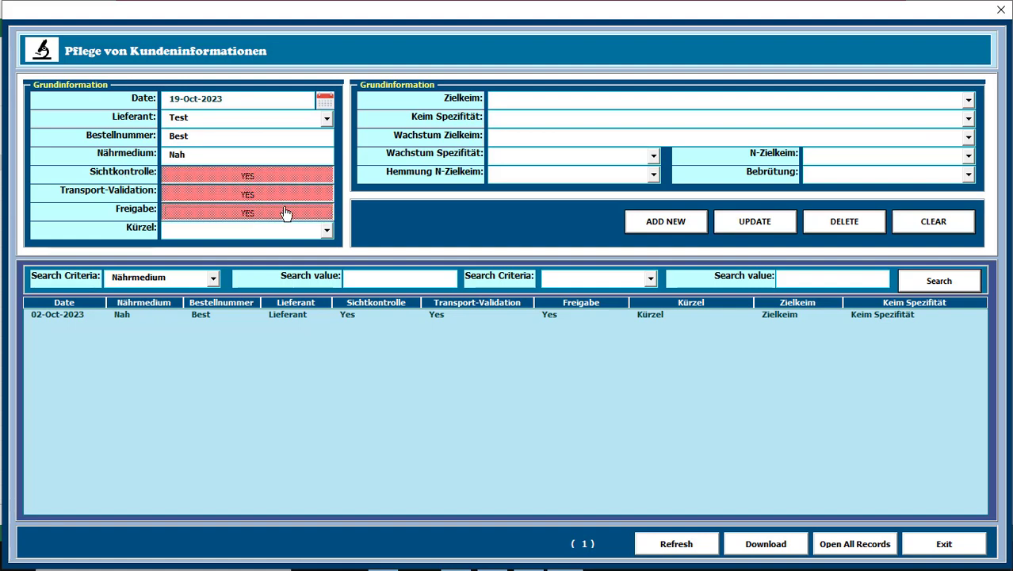
Fill in Kürzel 'Type' and Zielkeim 'Try', then recheck the Lieferant value Test
left_click(250, 233)
type("Type")
left_click(327, 231)
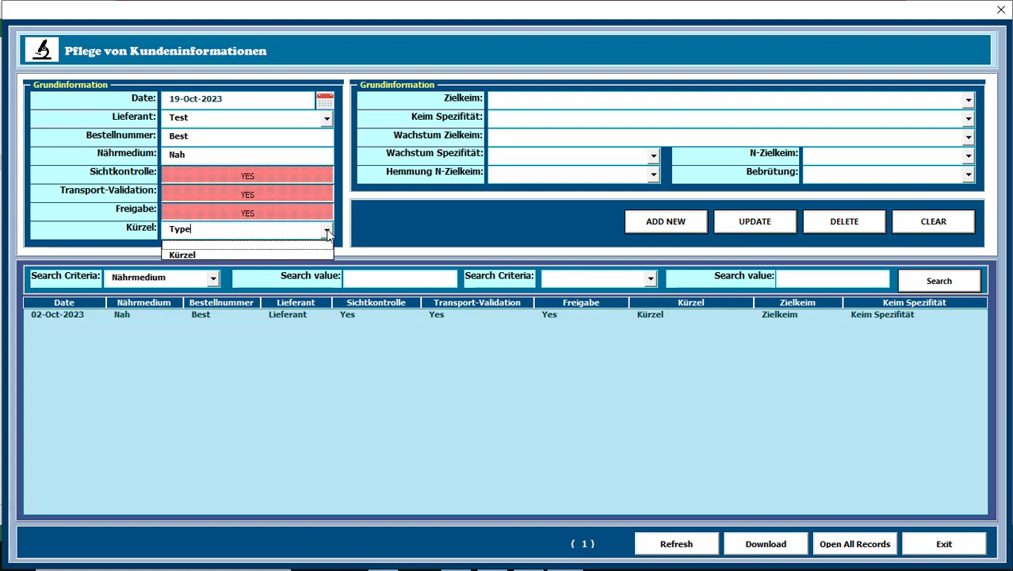
left_click(241, 228)
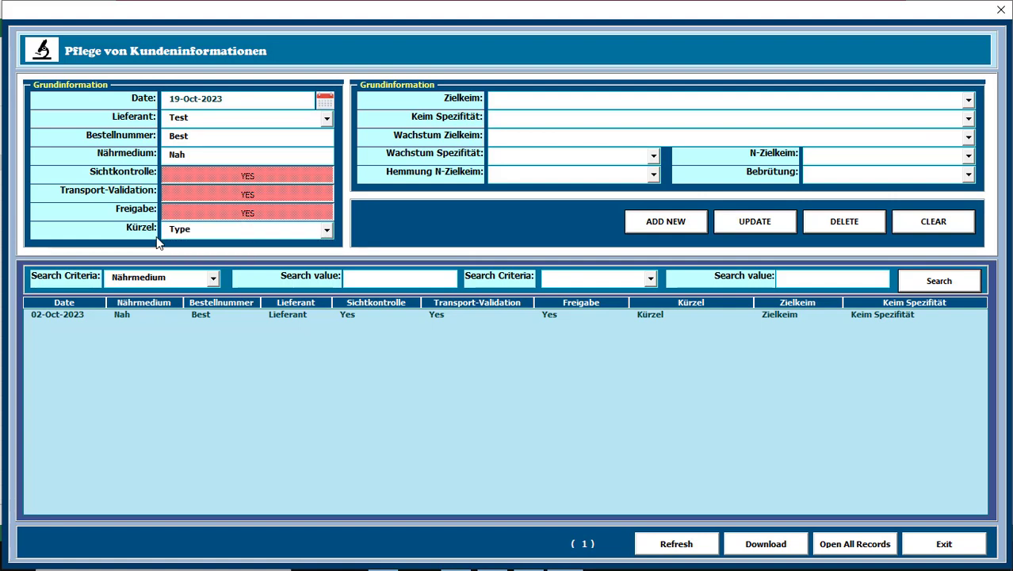
left_click(326, 231)
left_click(327, 231)
left_click(658, 101)
type("Try")
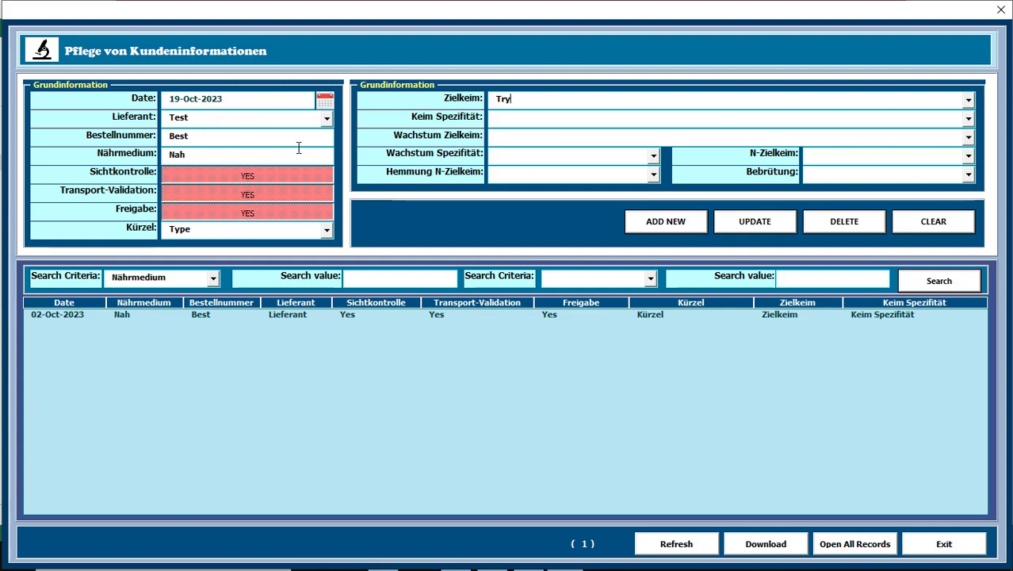
left_click_drag(207, 119, 131, 117)
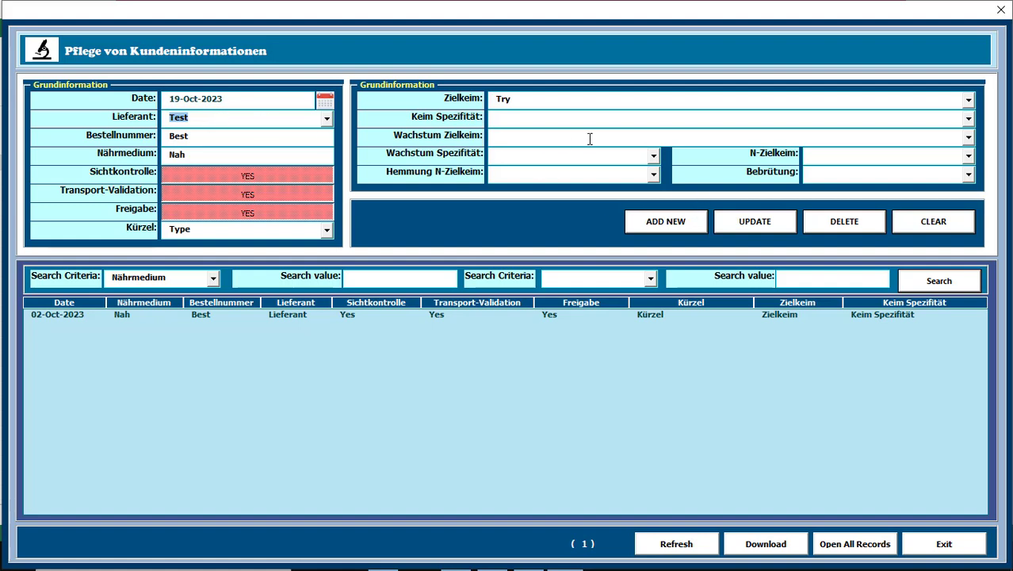
Add the 19-Oct-2023 record with ADD NEW, confirming the save and the success message
left_click(664, 222)
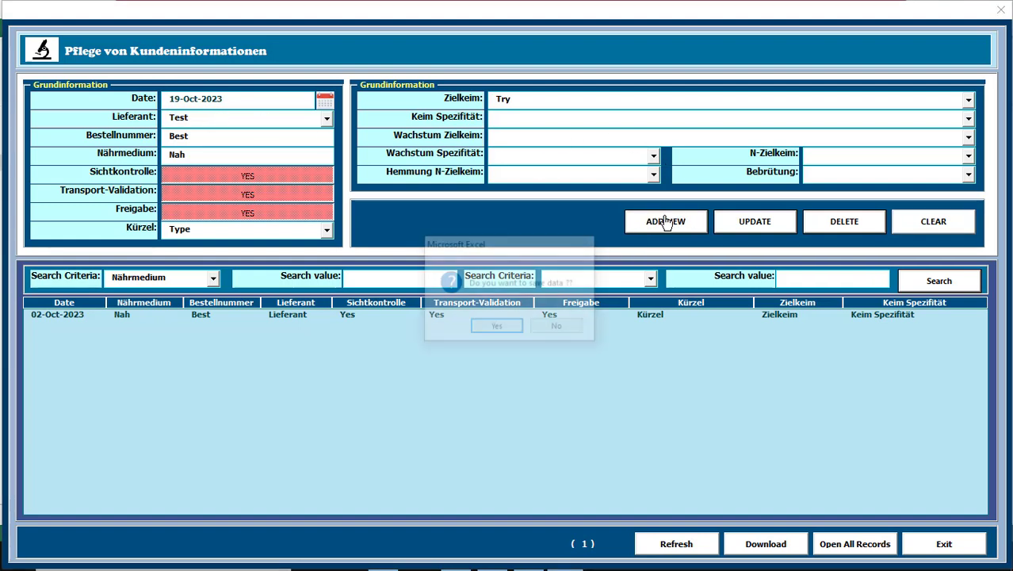
left_click(497, 327)
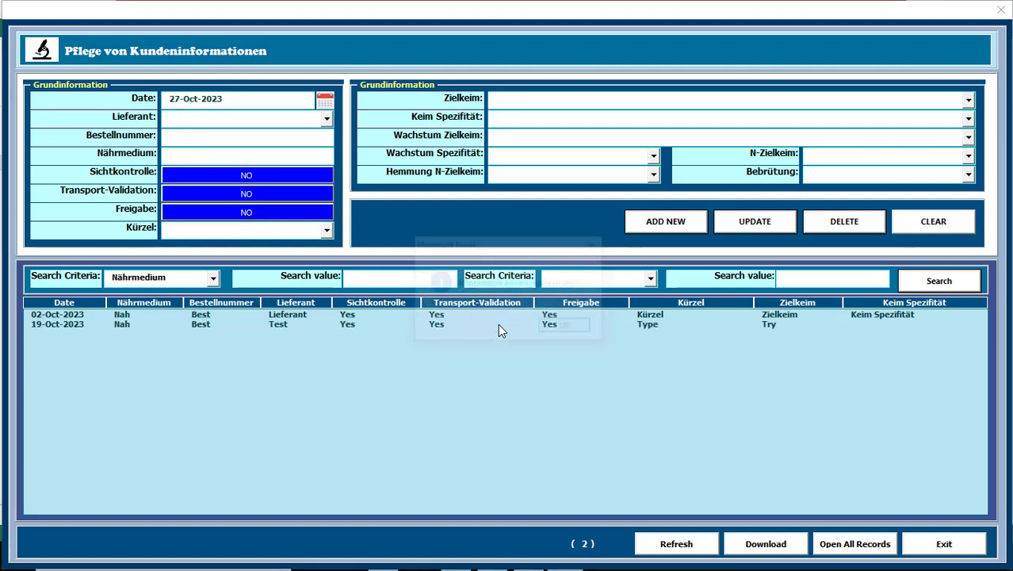
left_click(568, 328)
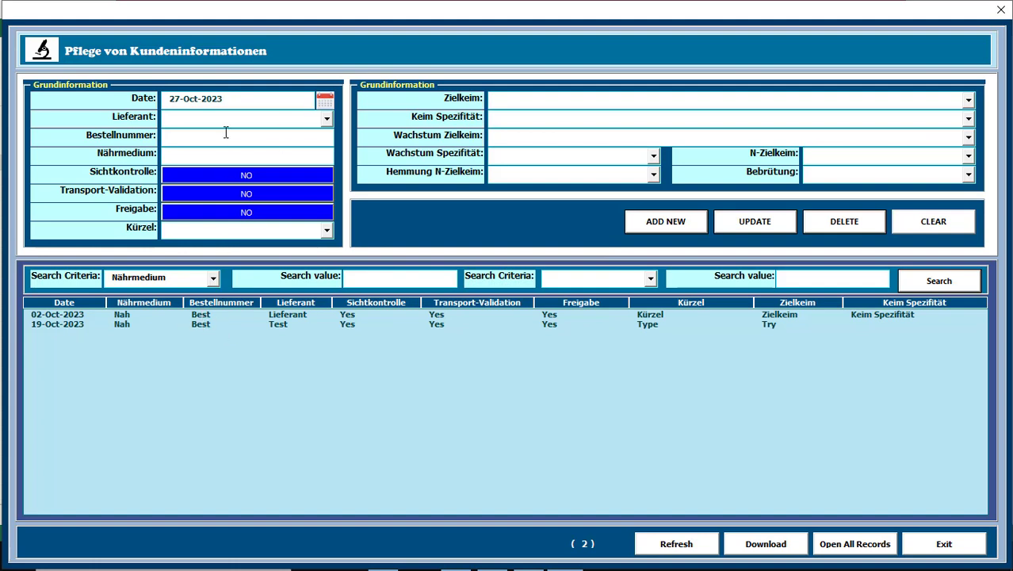
left_click(327, 120)
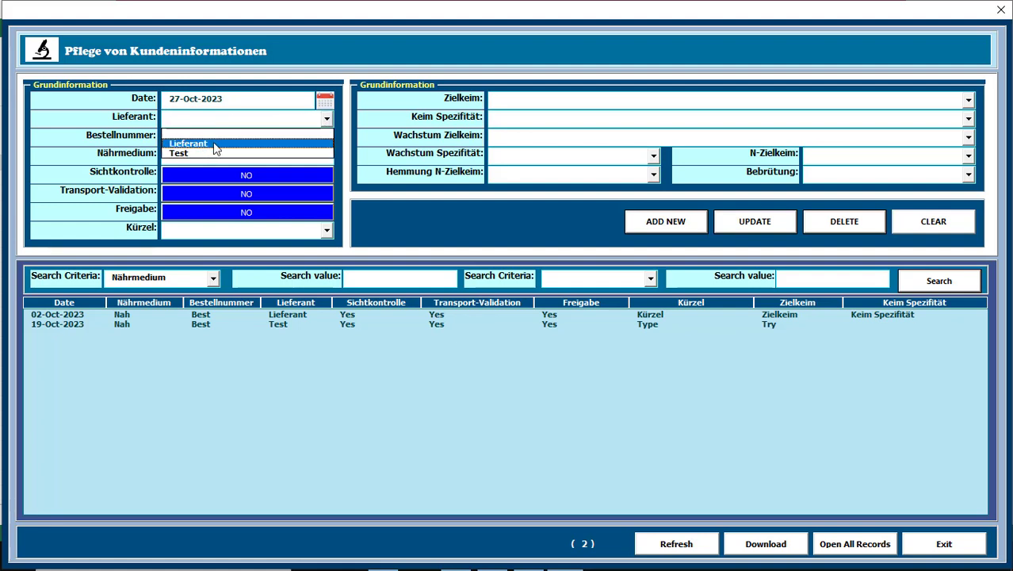
left_click(277, 232)
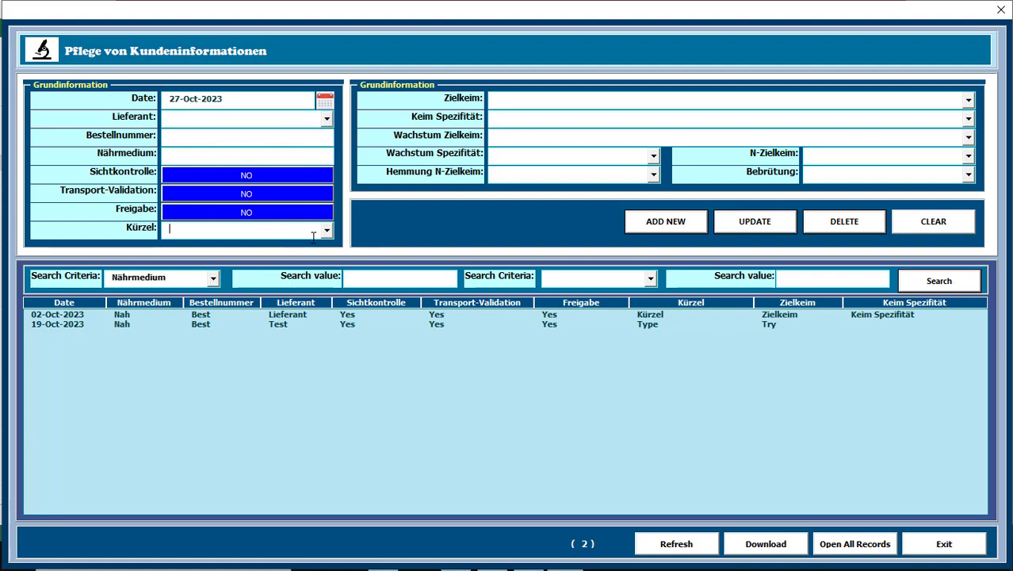
left_click(326, 230)
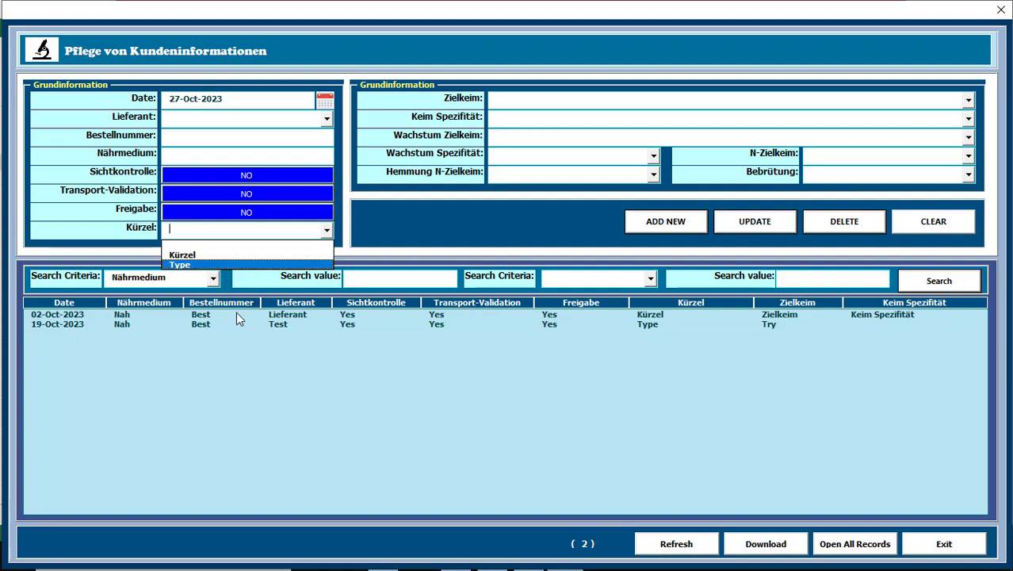
left_click(360, 228)
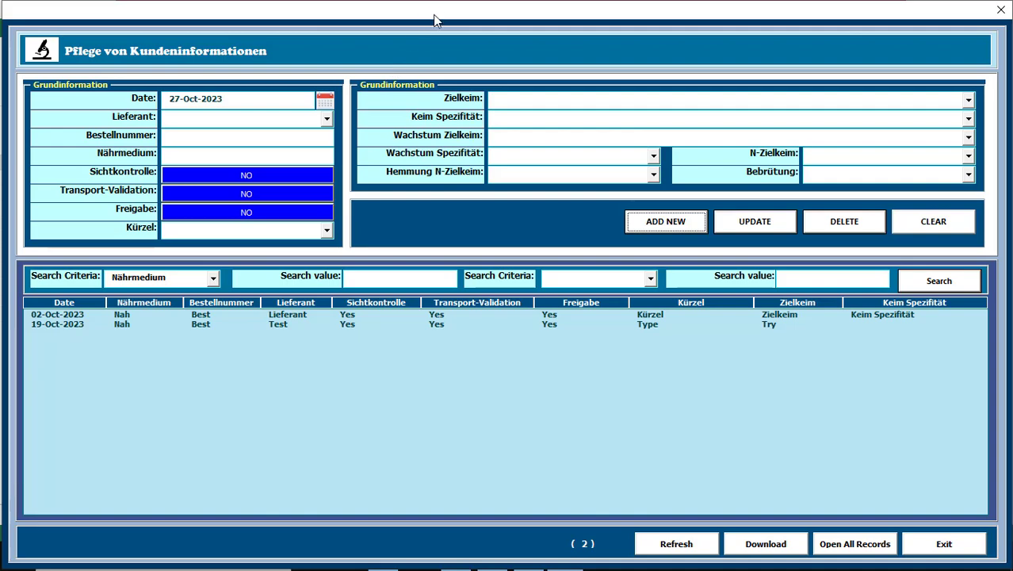
Move the form aside and review the Support sheet's Lieferant, Kürzel, Zielkeim and Keim Spezifität lists
mouse_move(436, 9)
left_mouse_down()
mouse_move(346, 13)
mouse_move(413, 2)
mouse_move(452, 11)
left_mouse_up()
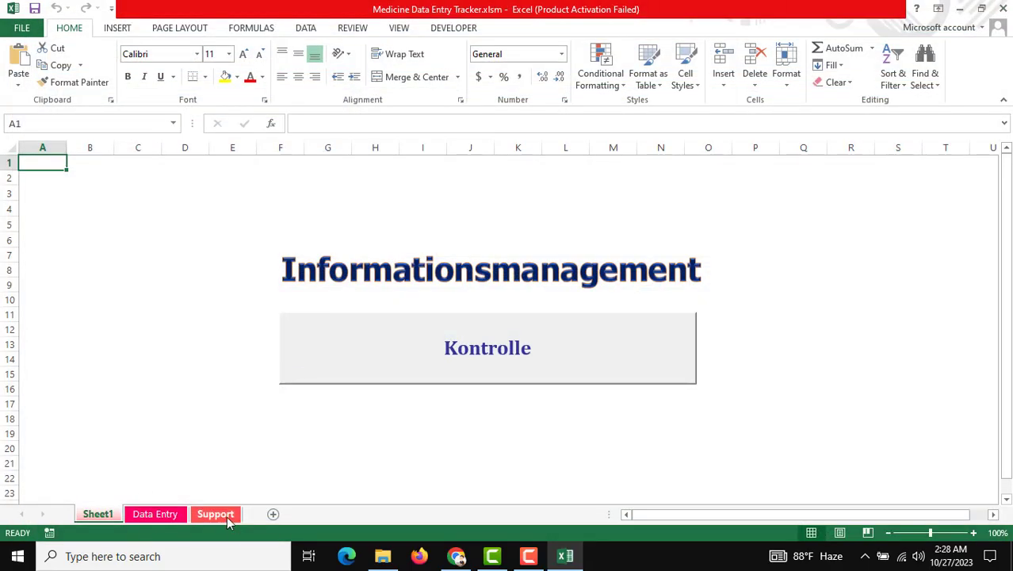
left_click(221, 516)
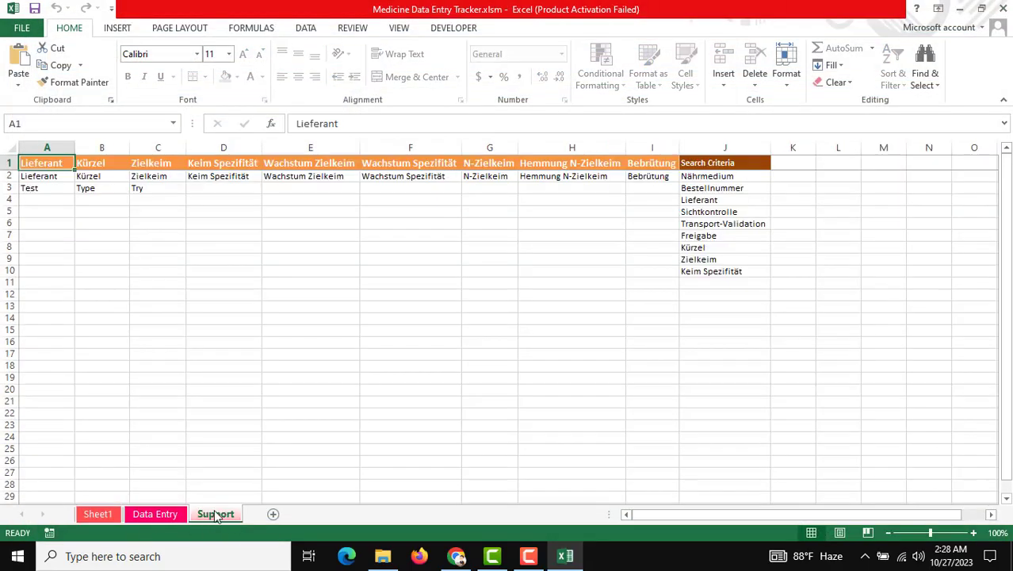
left_click(56, 198)
left_click(79, 235)
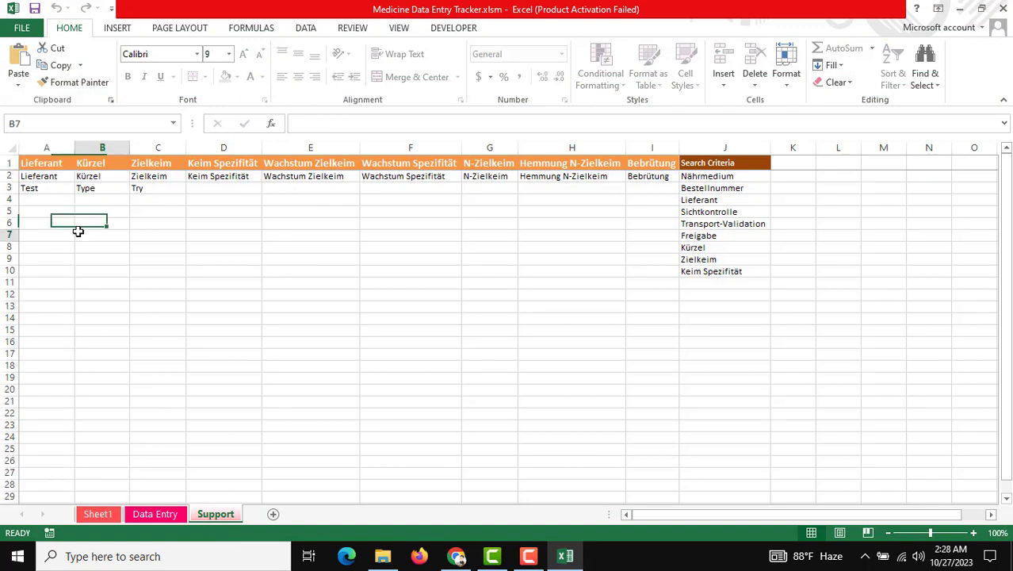
left_click_drag(52, 163, 43, 203)
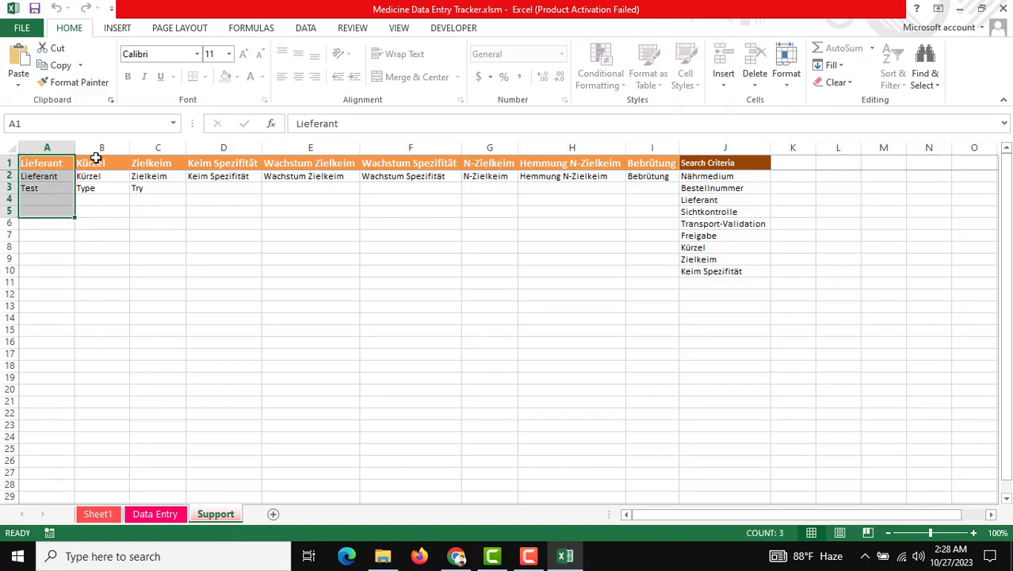
left_click_drag(95, 159, 116, 214)
left_click_drag(151, 166, 150, 219)
left_click_drag(222, 162, 231, 249)
Check more Support cells, then view the Data Entry sheet and return to Sheet1
left_click(342, 210)
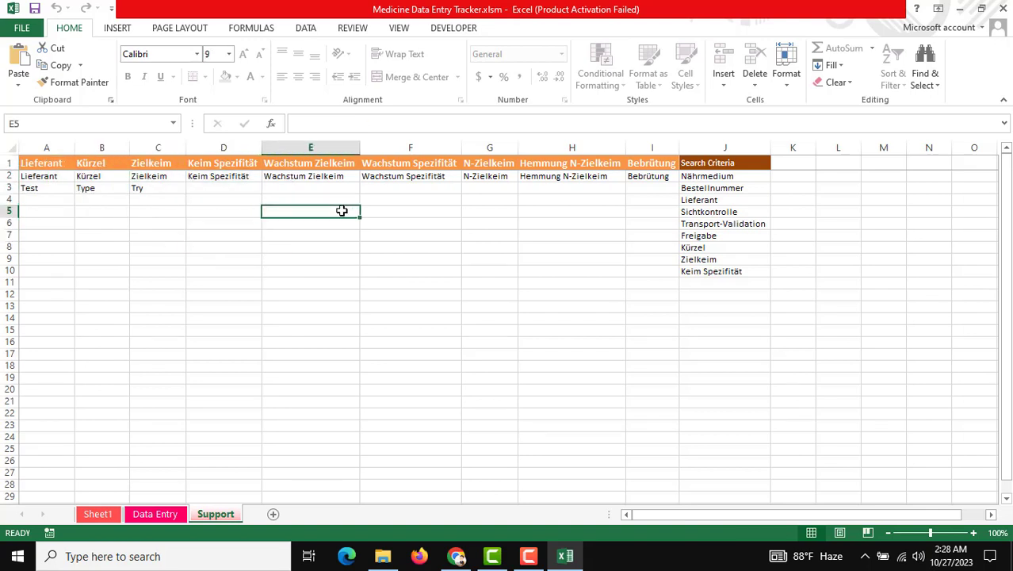
left_click(62, 225)
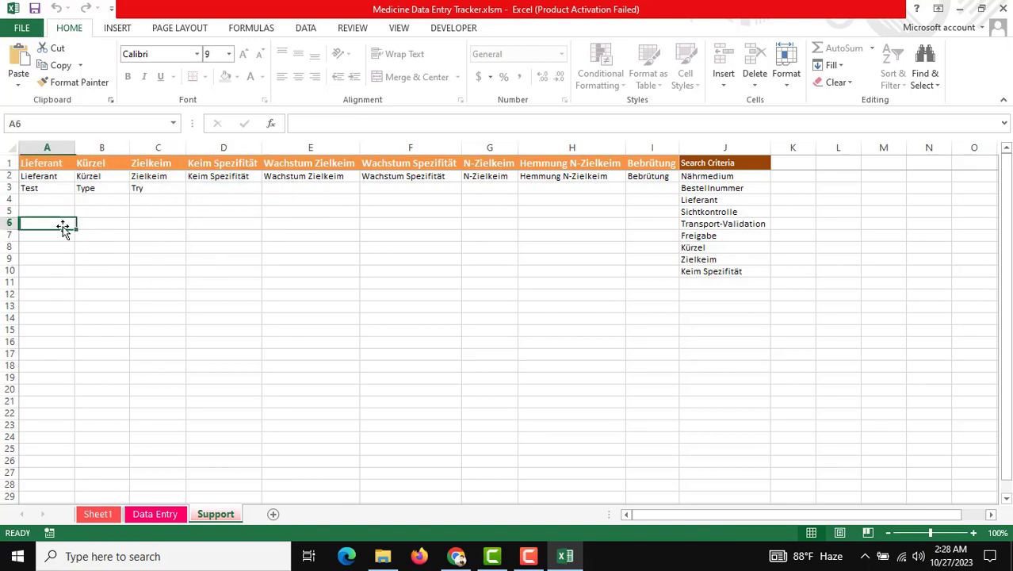
left_click(42, 188)
left_click(319, 279)
left_click_drag(163, 178, 161, 239)
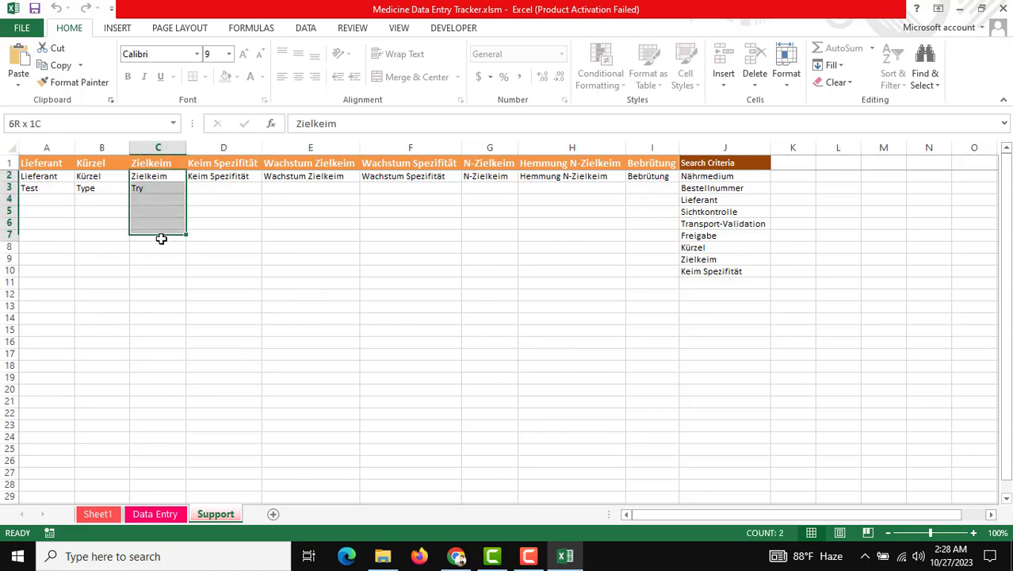
left_click(157, 244)
left_click(156, 513)
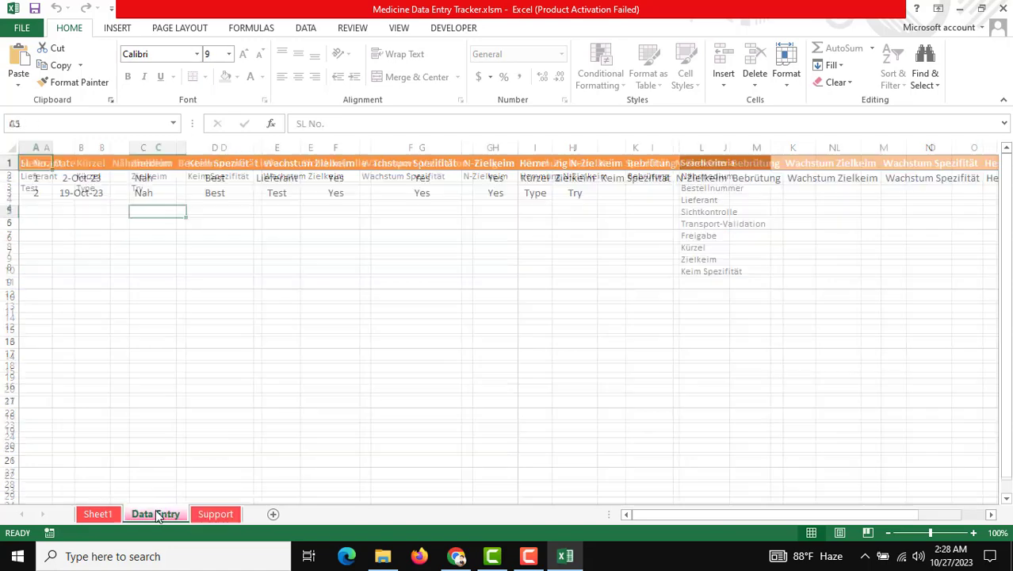
left_click(98, 514)
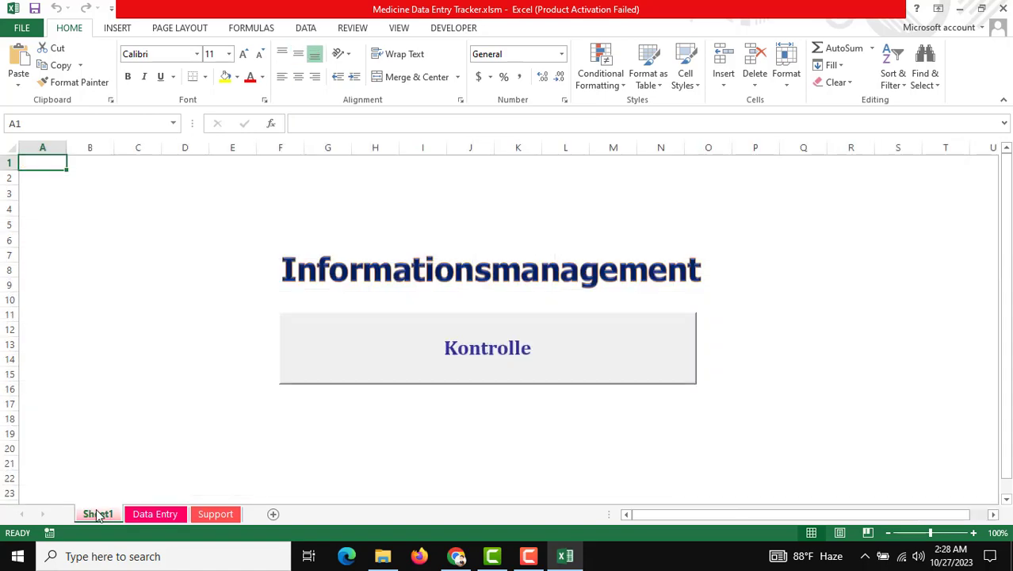
Reopen the form from Sheet1 and set the search criterion to Date
left_click(460, 350)
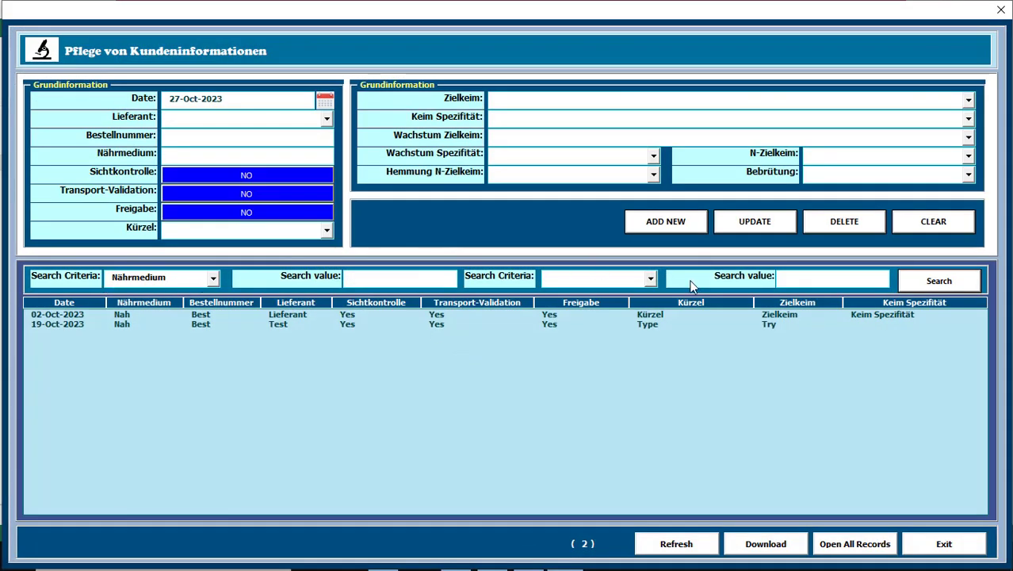
left_click(188, 284)
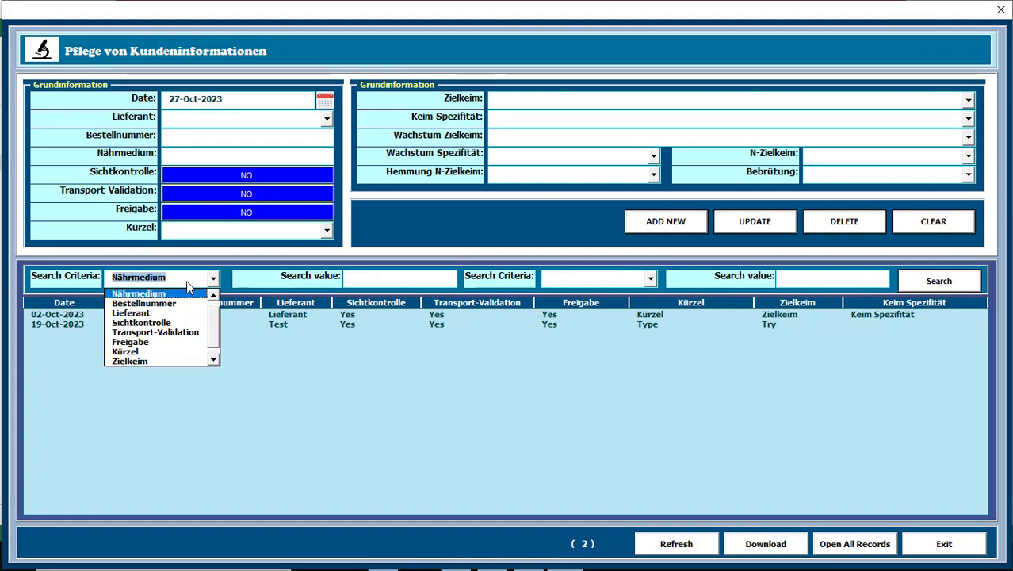
scroll(213, 335, "down", 1)
scroll(163, 297, "up", 1)
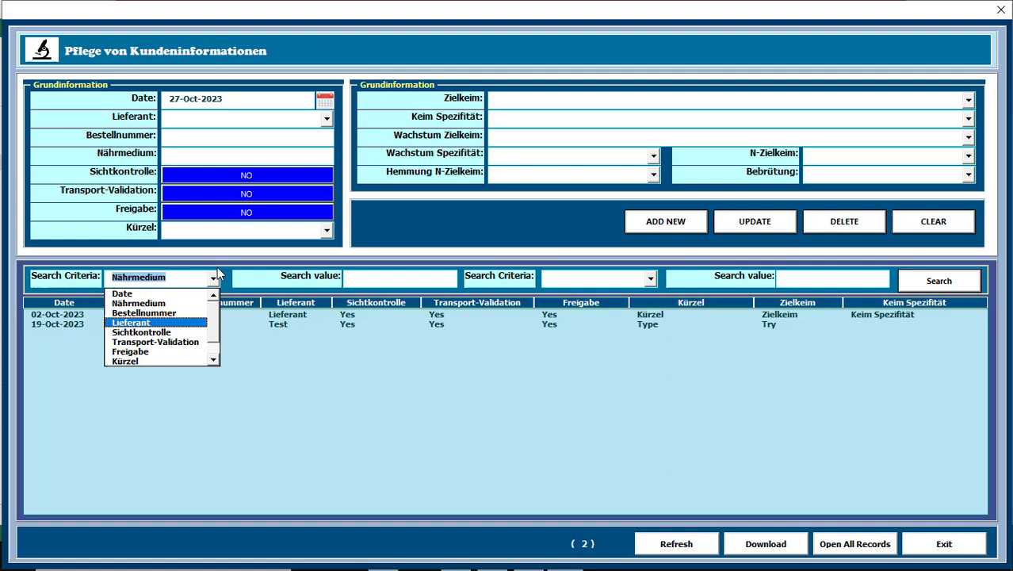
left_click(162, 294)
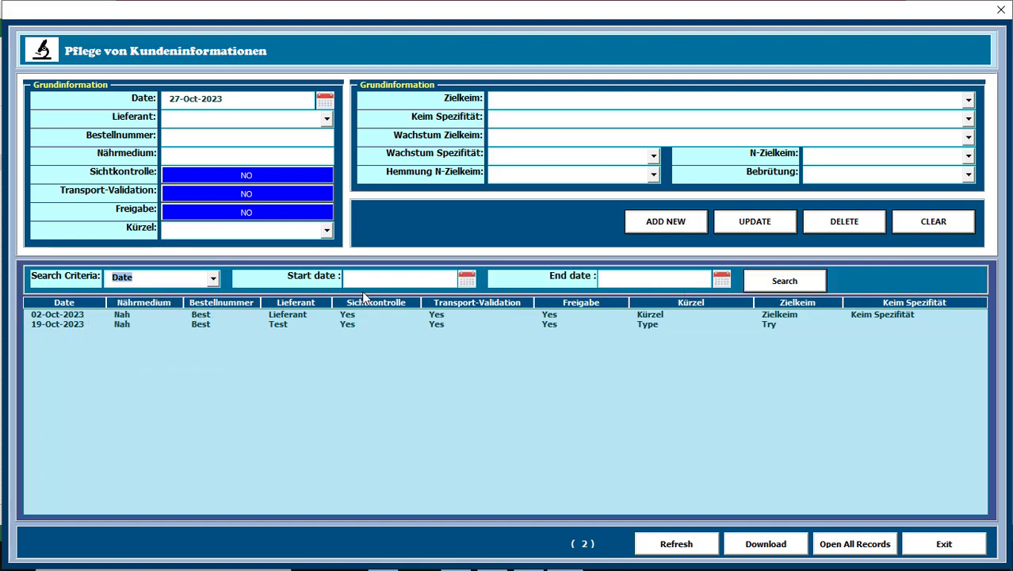
Search records from 19-Oct-2023 to 19-Oct-2023, then Refresh to list all records
left_click(466, 279)
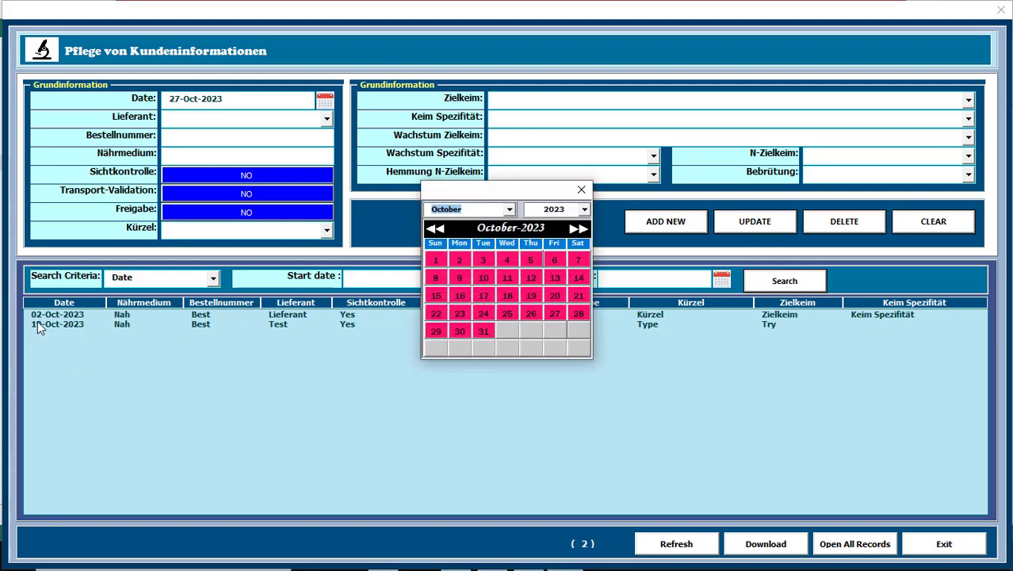
left_click(531, 296)
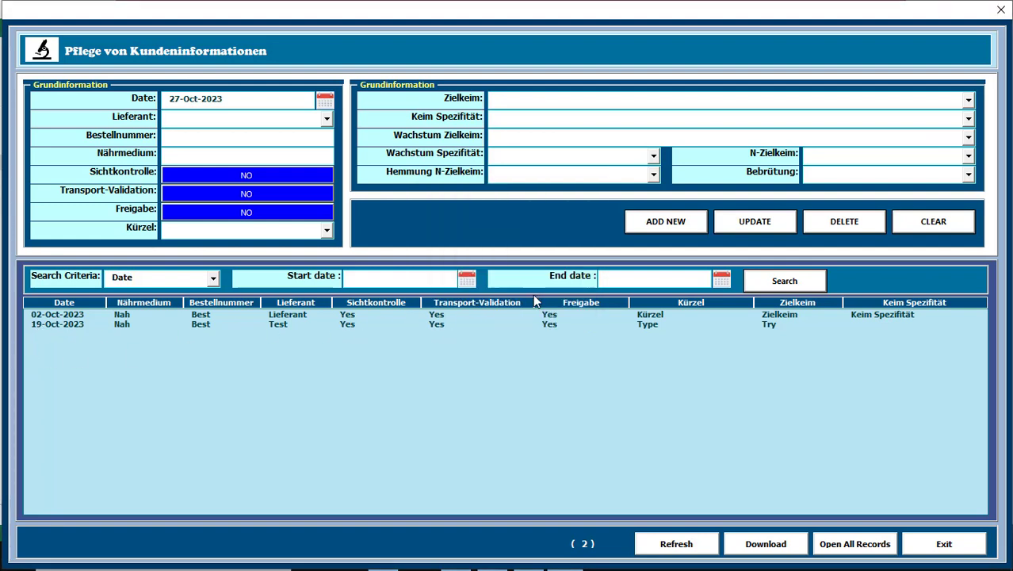
left_click(721, 278)
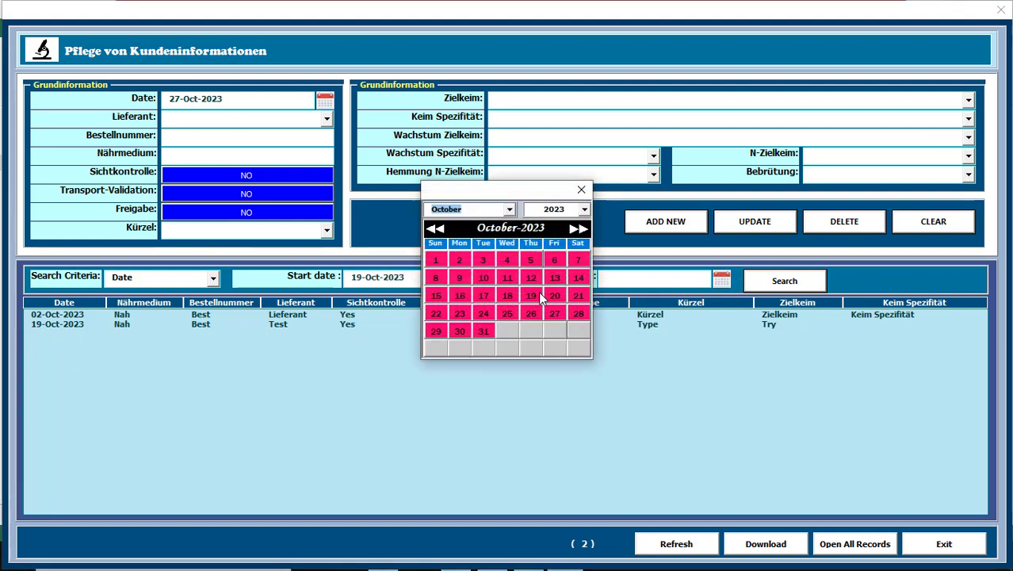
left_click(532, 296)
left_click(774, 286)
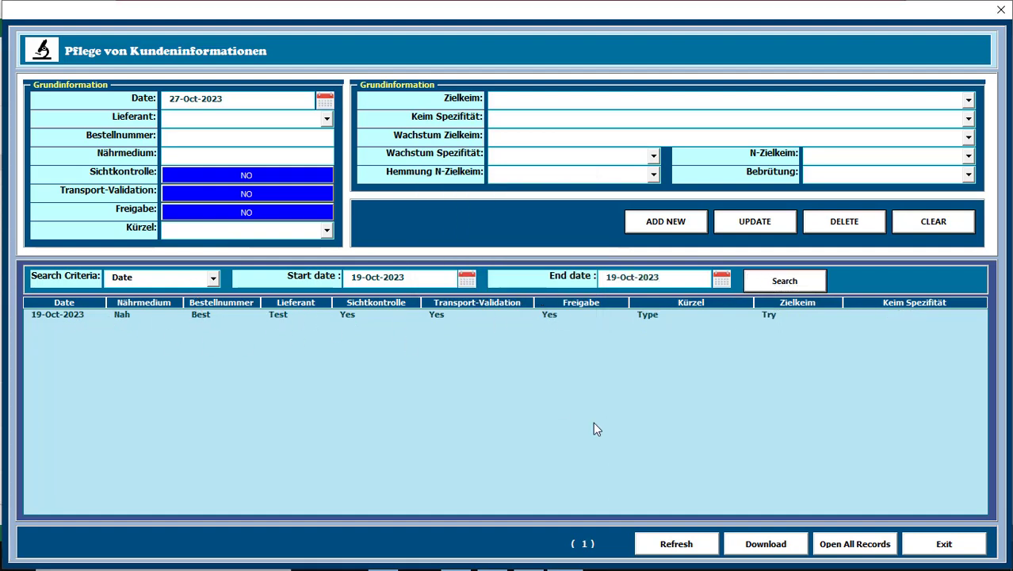
left_click(677, 544)
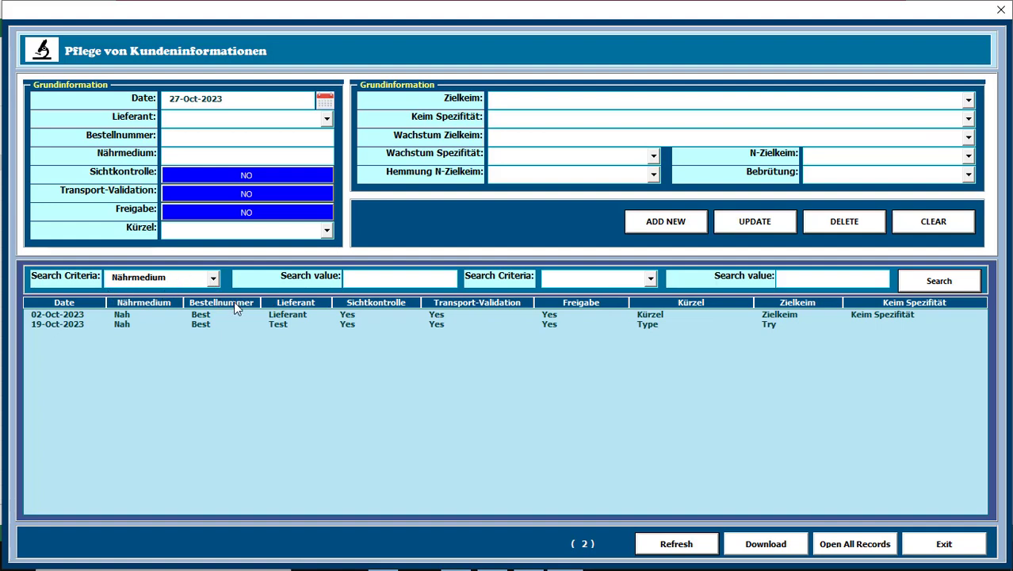
Filter the record list by Lieferant with search value 'lie'
left_click(169, 279)
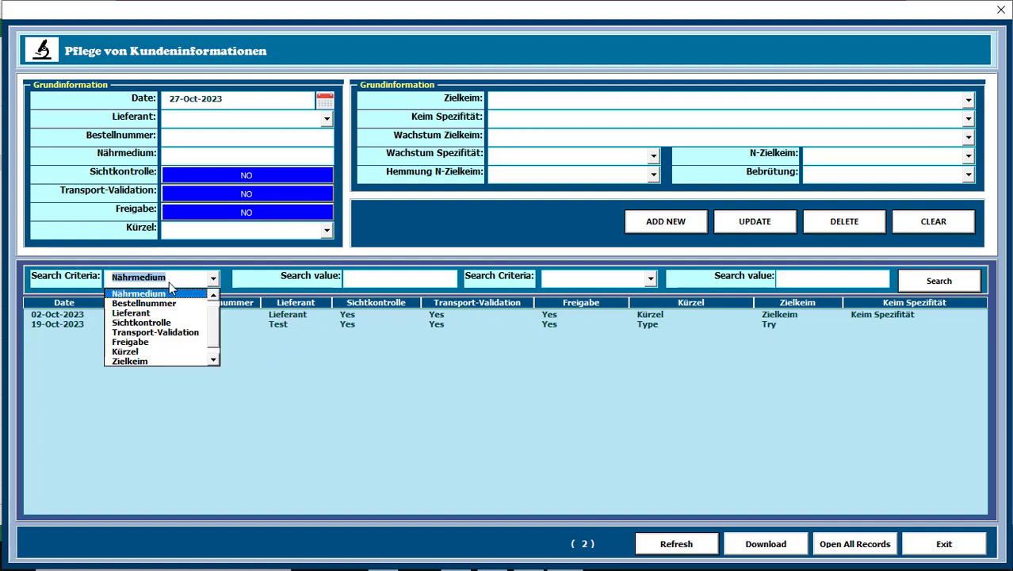
left_click(131, 312)
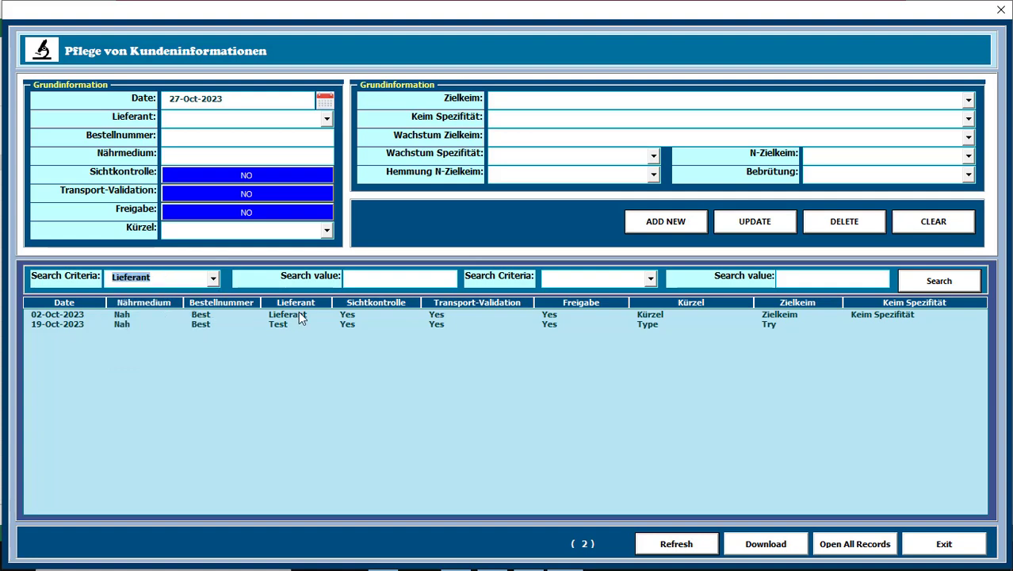
left_click(402, 278)
type("ti")
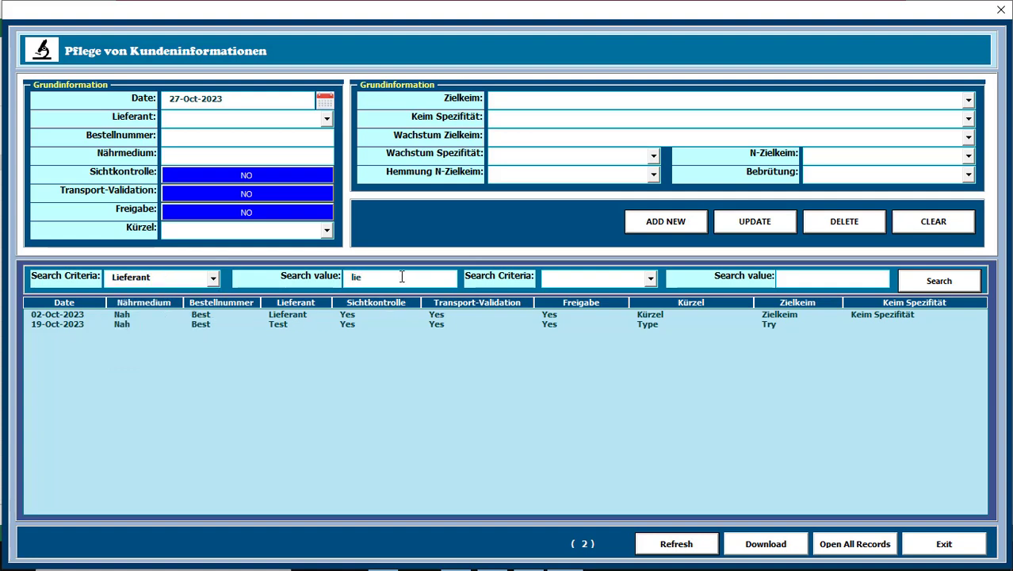
type("e")
left_click(935, 273)
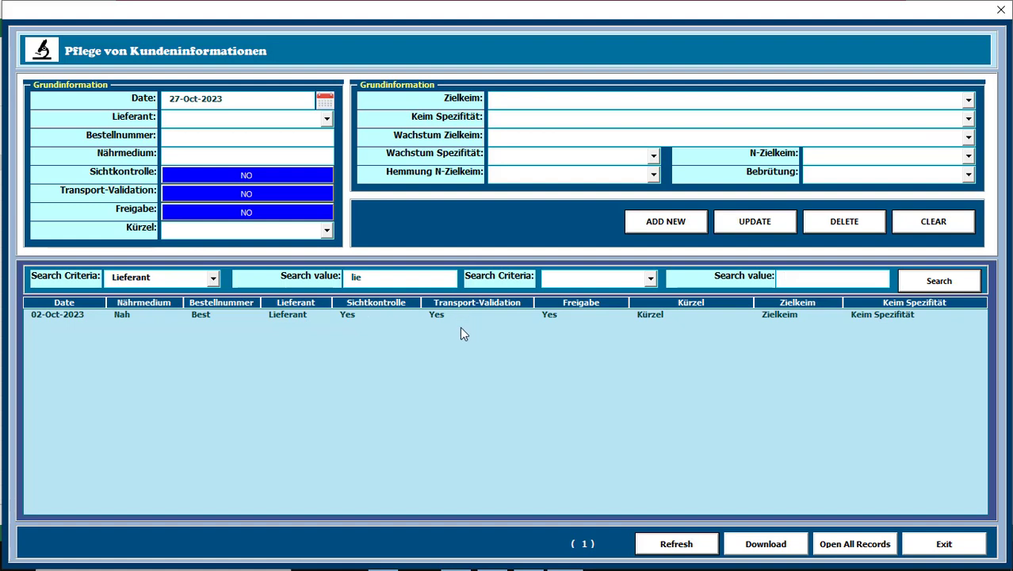
left_click(176, 284)
left_click(177, 283)
left_click(616, 284)
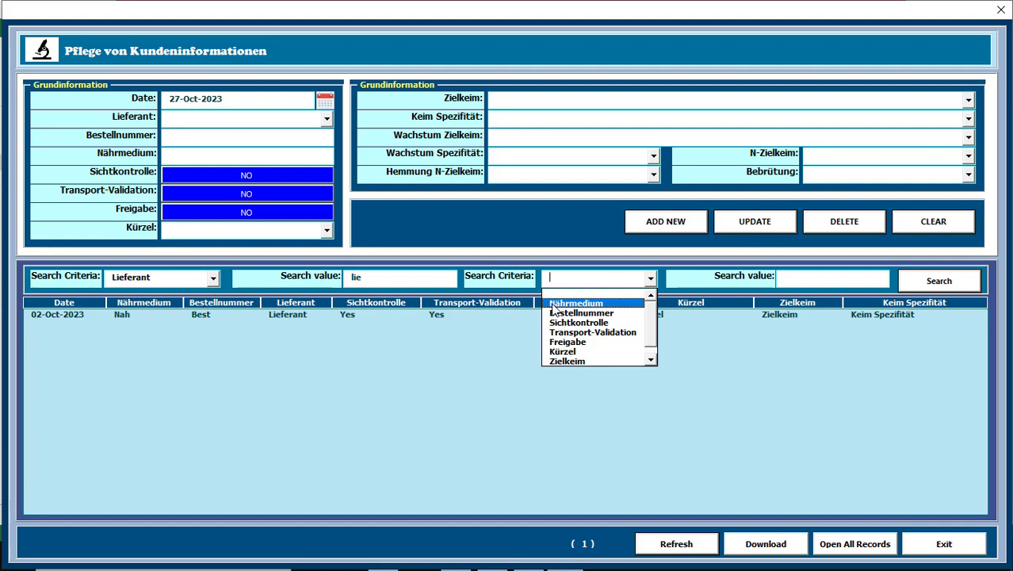
Add Nährmedium 'Nah' as a second search criterion and run the combined search
left_click(654, 351)
left_click(656, 317)
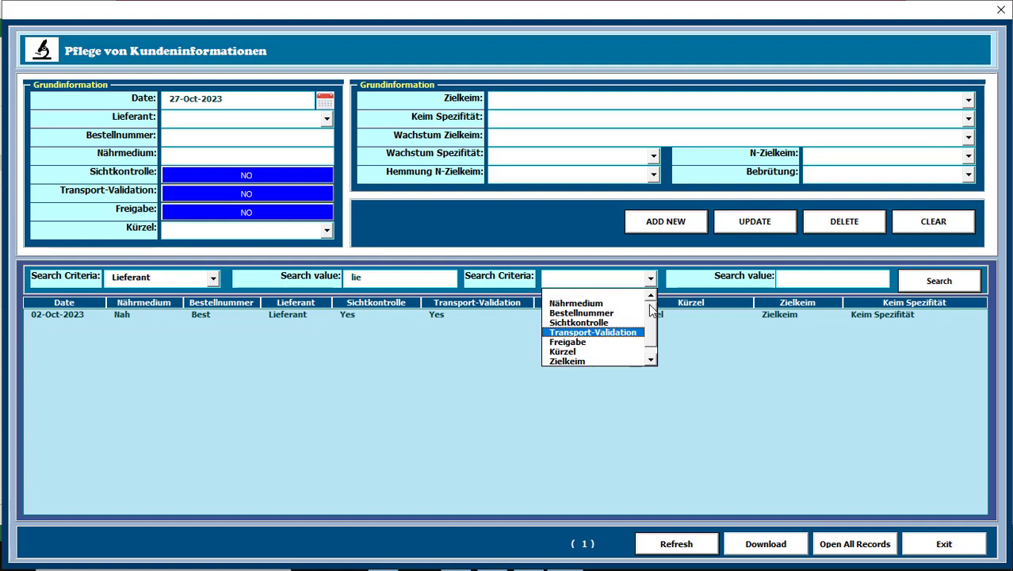
left_click(609, 303)
left_click(779, 285)
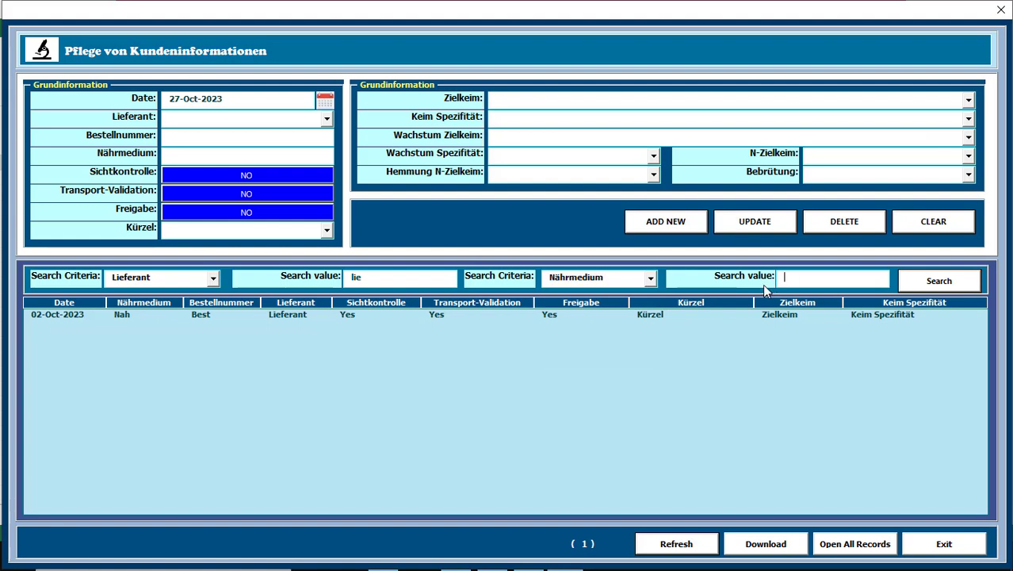
type("no")
left_click(945, 284)
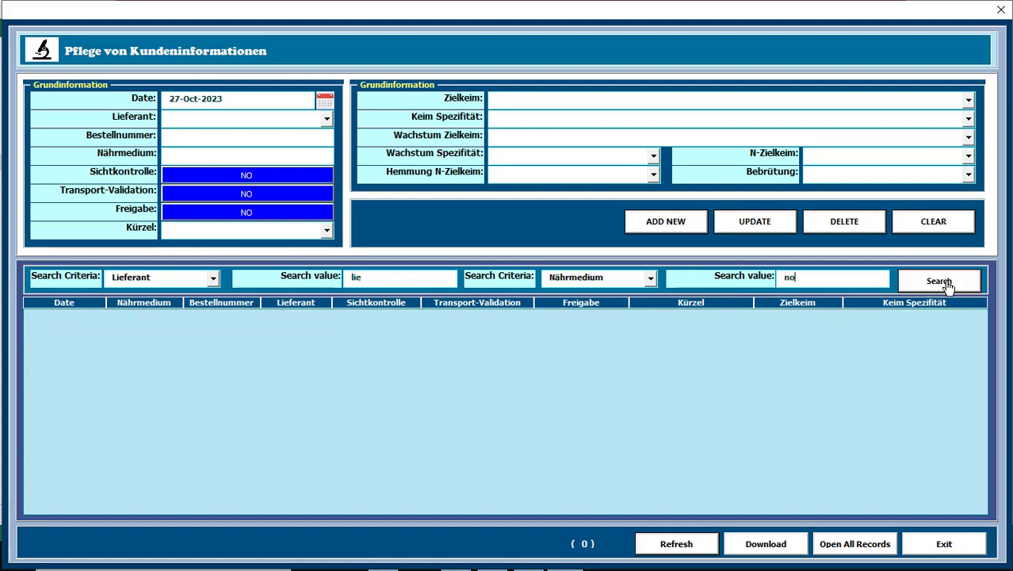
double_click(787, 277)
key("BackSpace")
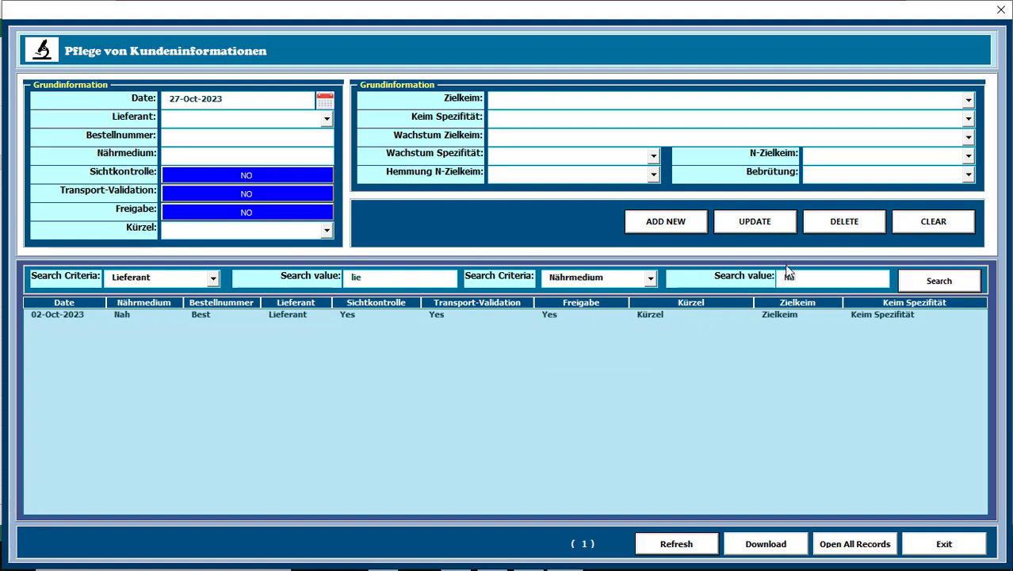
left_click(929, 279)
Recheck the first criterion Lieferant and the entered search values
left_click(136, 279)
left_click(148, 279)
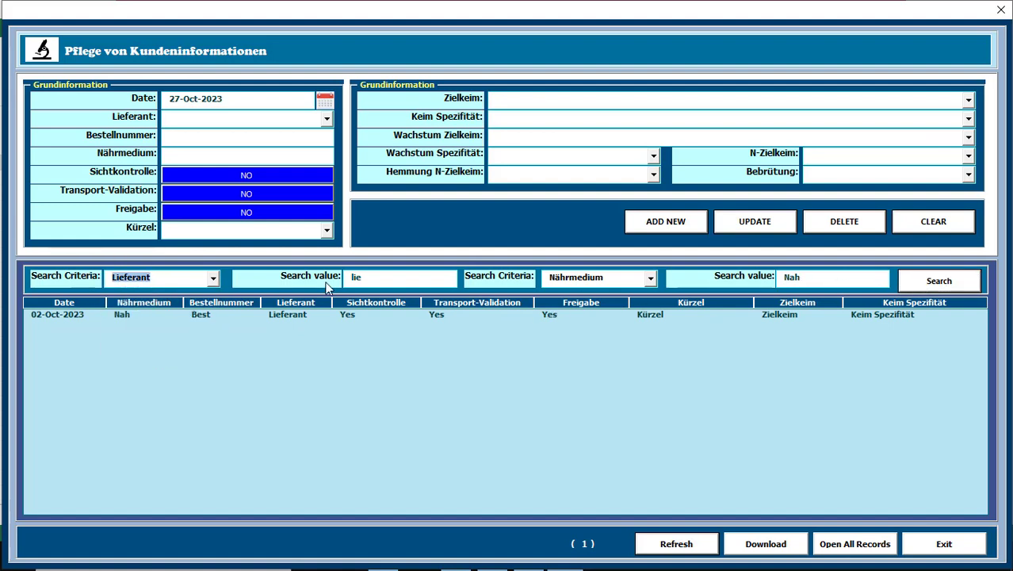
left_click(396, 278)
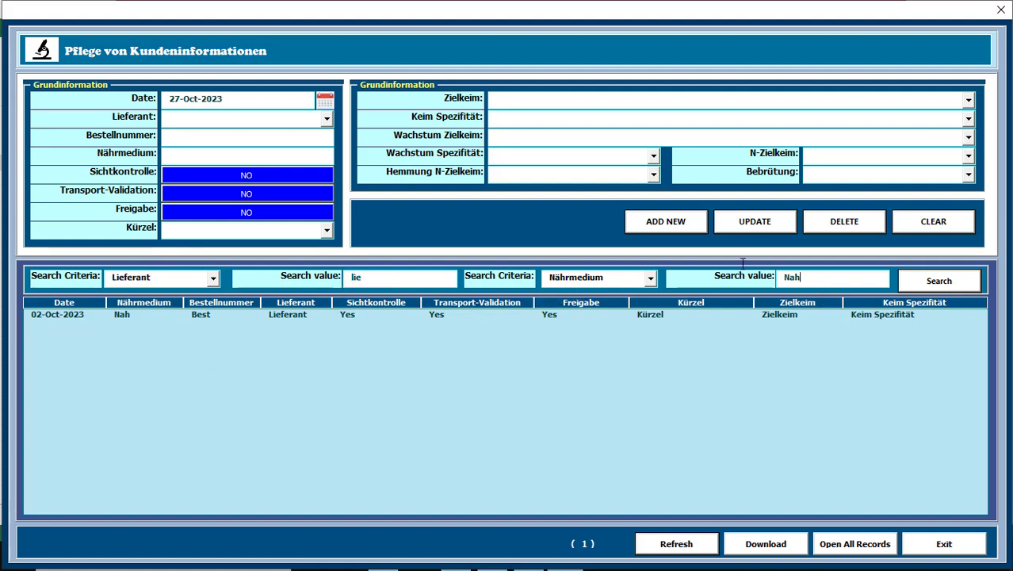
key("shift+Home")
Load the 02-Oct-2023 record into the form and save it with UPDATE, confirming both prompts
double_click(402, 317)
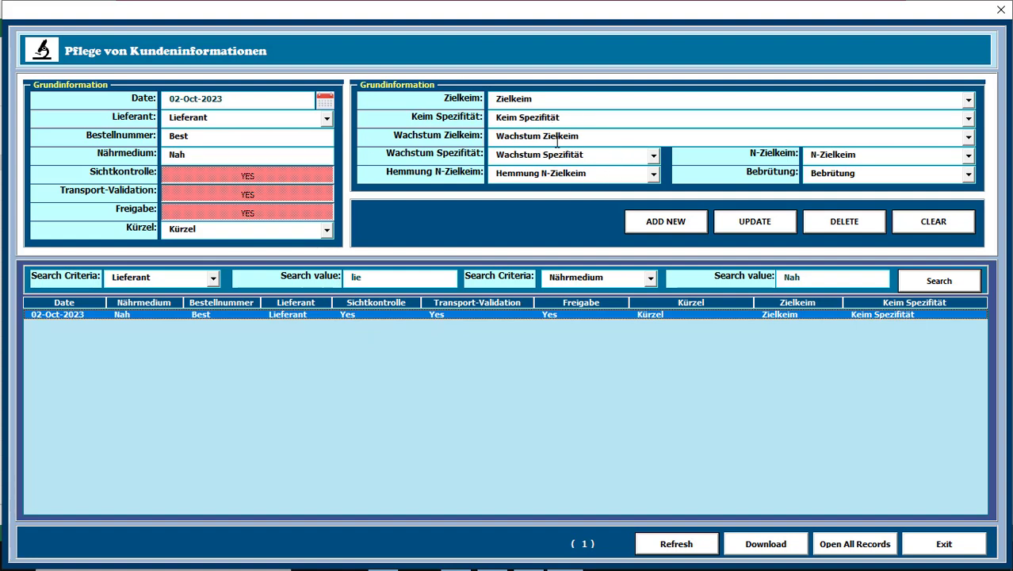
left_click(654, 155)
left_click(664, 166)
left_click(757, 222)
left_click(514, 328)
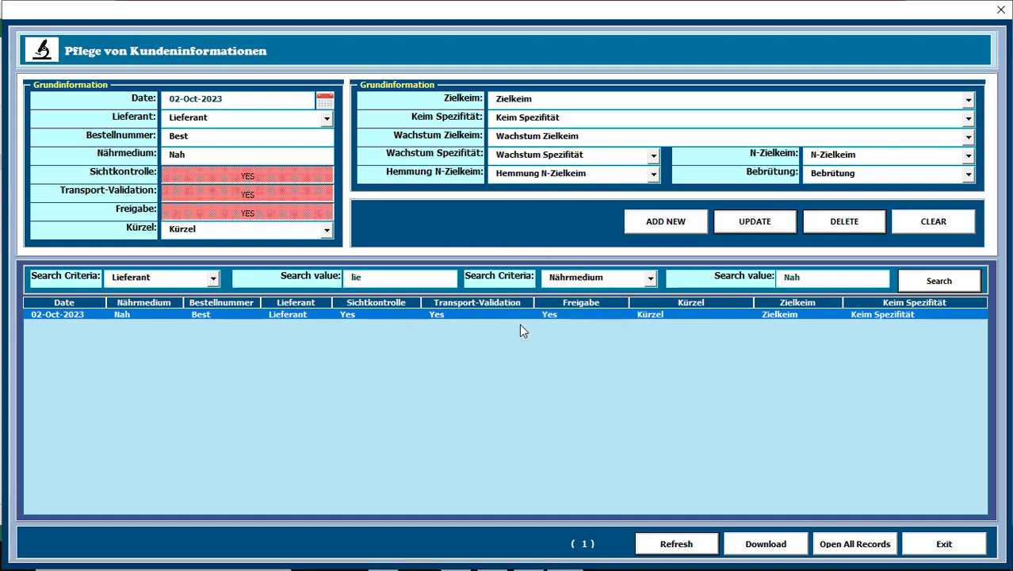
left_click(567, 333)
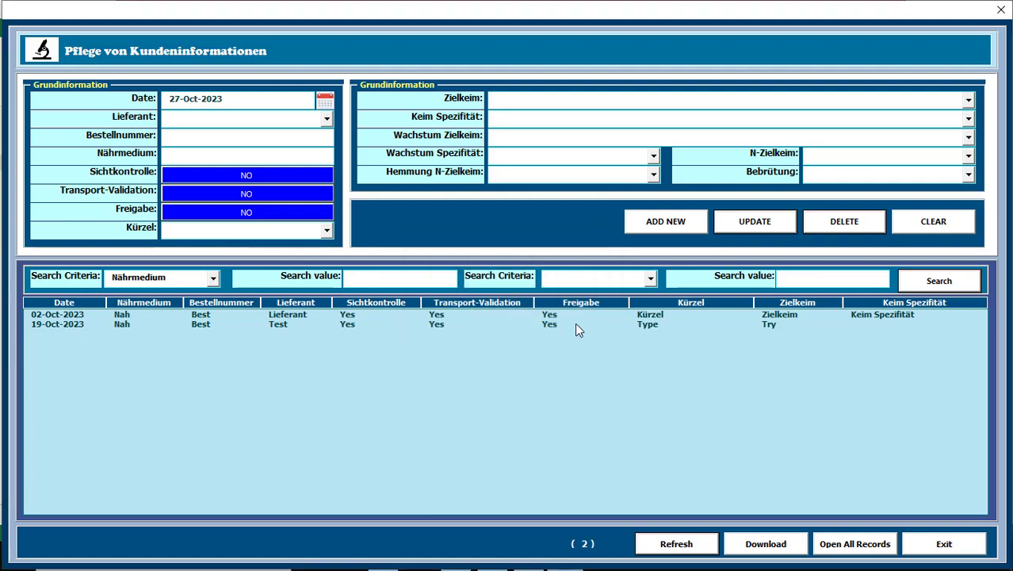
Delete the 19-Oct-2023 record from the form and confirm the deletion
double_click(574, 324)
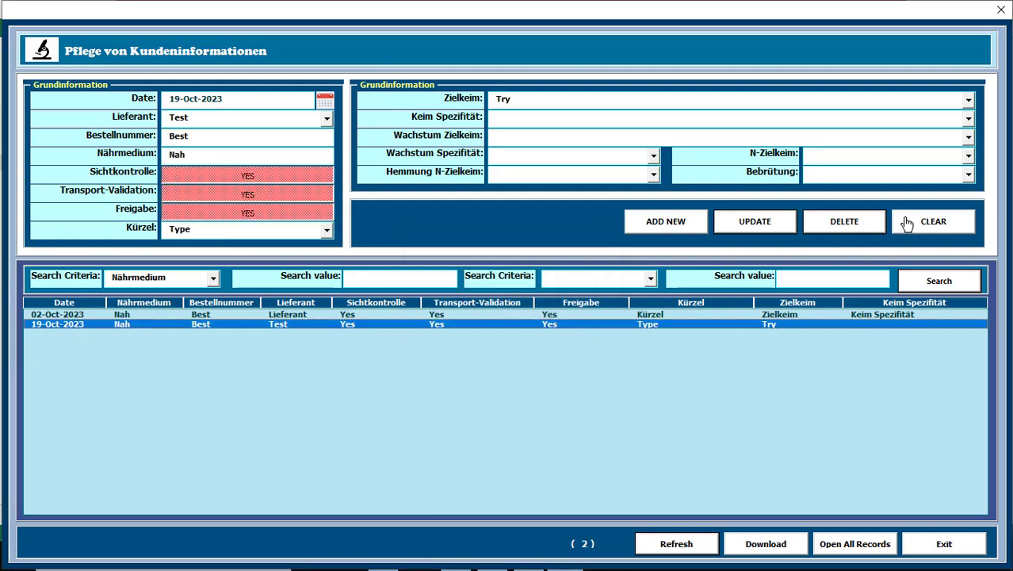
left_click(842, 221)
left_click(515, 325)
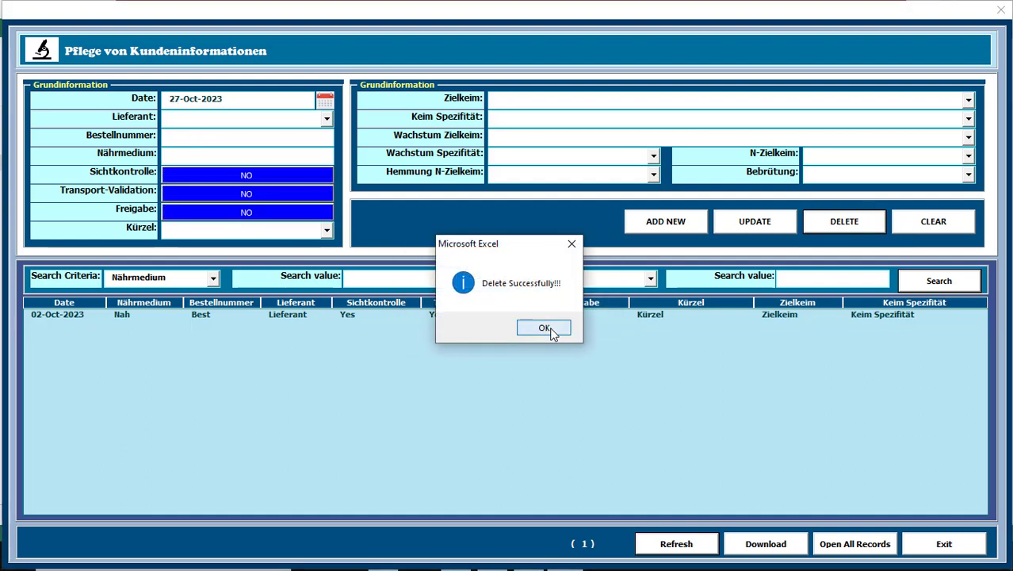
left_click(544, 328)
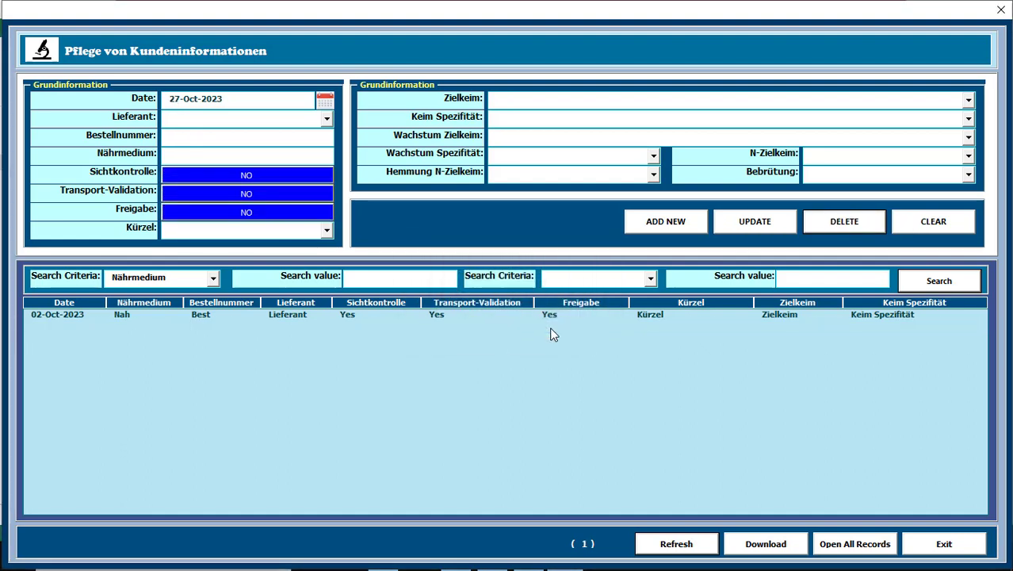
Load the remaining 02-Oct-2023 record, clear the form, and refresh the record list
double_click(787, 321)
left_click(938, 225)
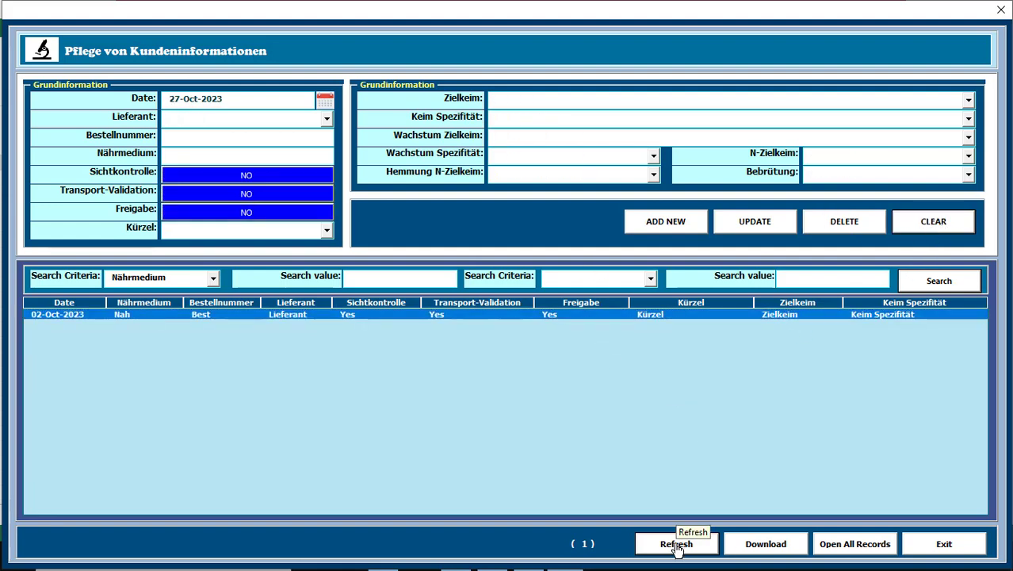
left_click(673, 545)
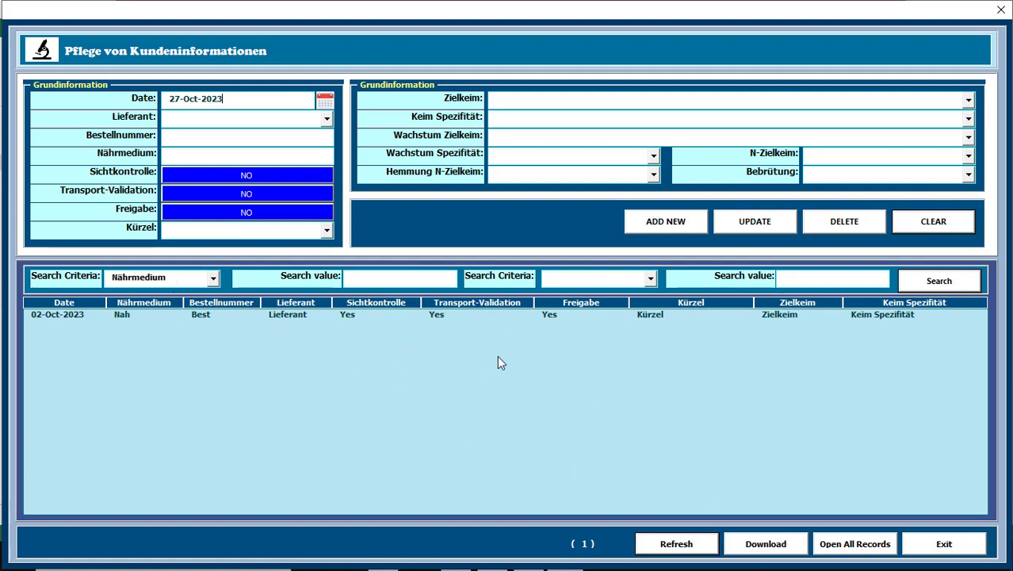
Download the records as a report workbook, acknowledge success, and close the form
left_click(769, 544)
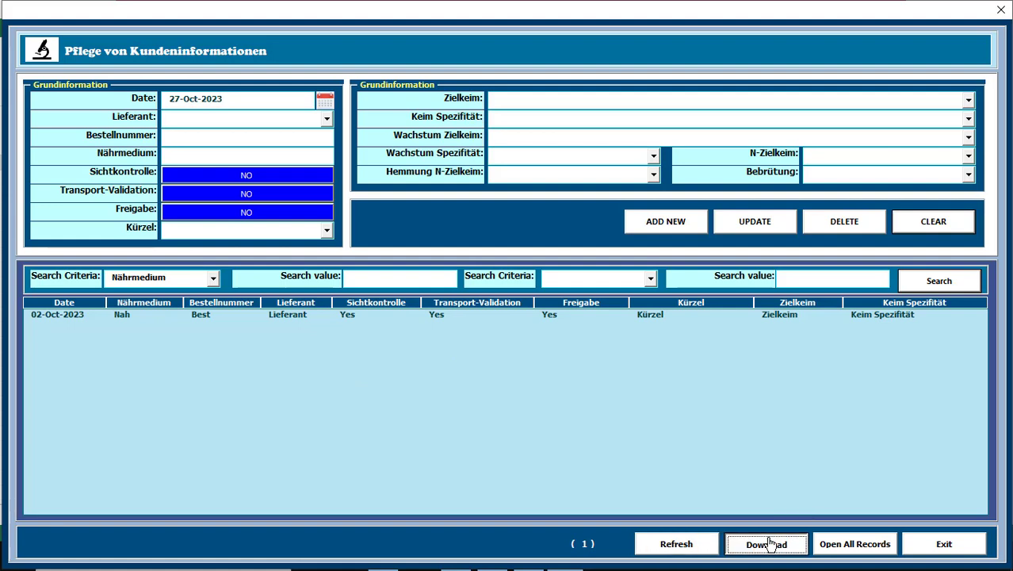
left_click(554, 329)
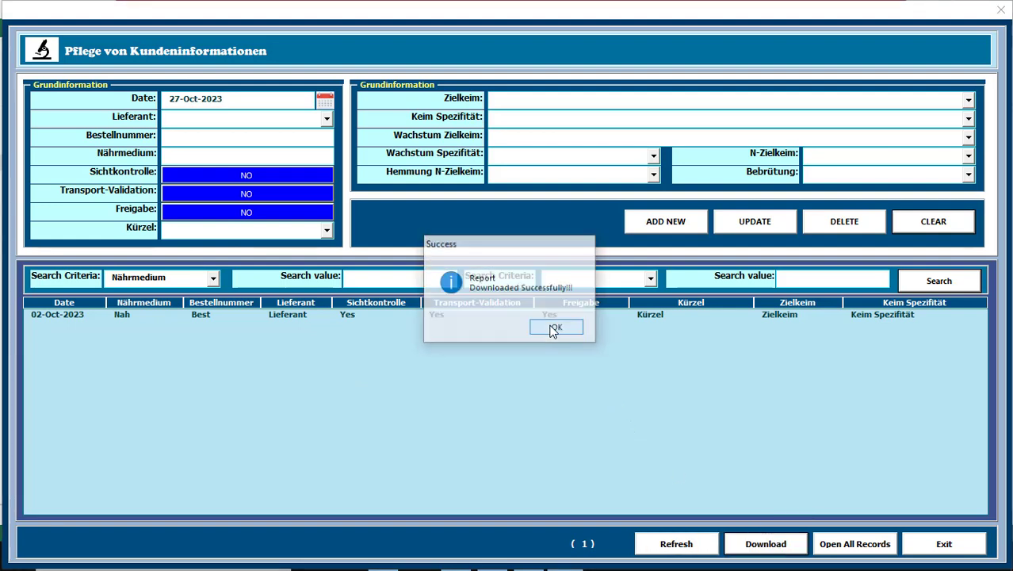
left_click(1000, 10)
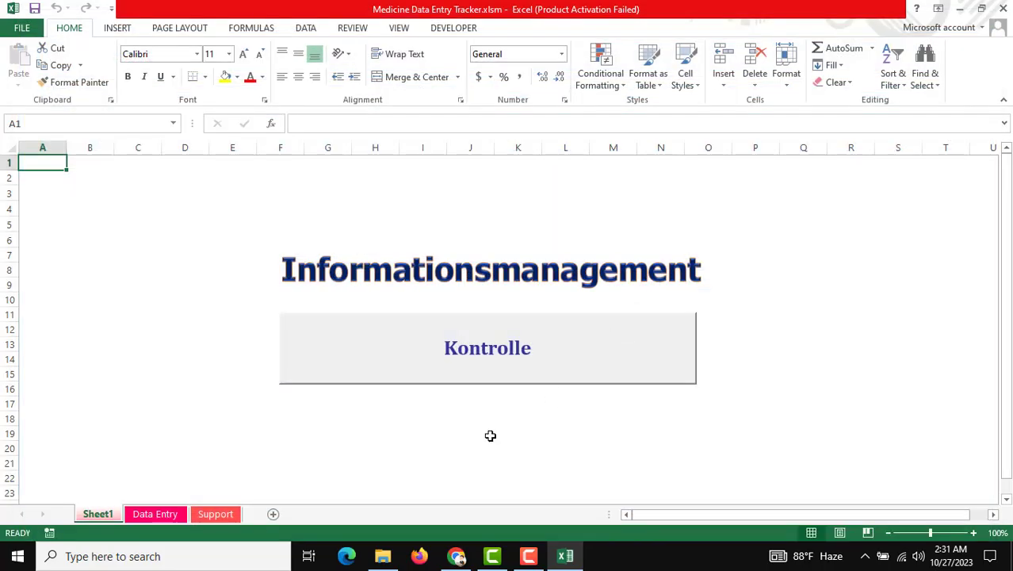
Open Data Entry List_27-Oct-2023.xlsx from File Explorer, review it, and close it
left_click(383, 555)
double_click(308, 165)
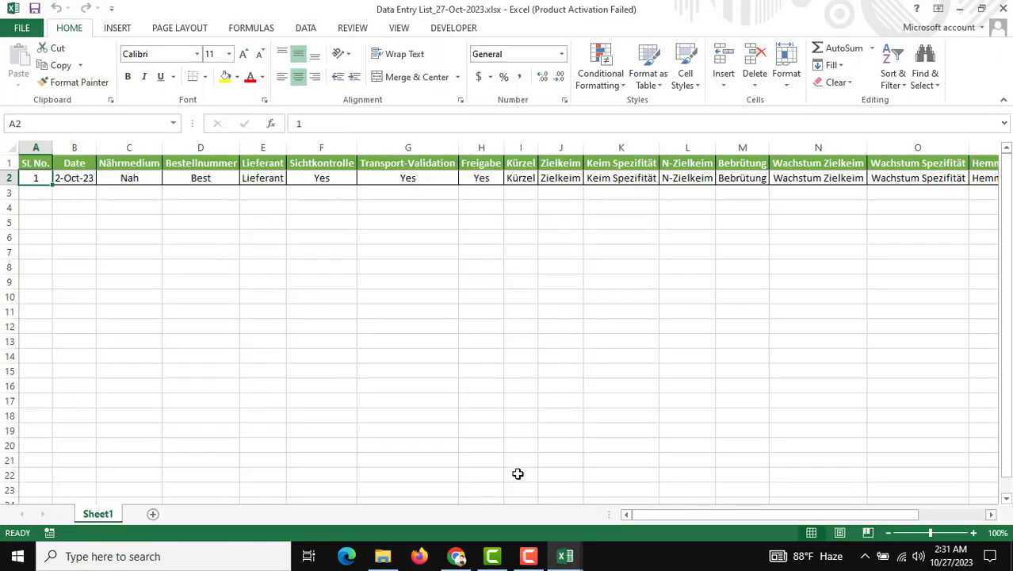
left_click_drag(660, 517, 682, 519)
left_click(1003, 7)
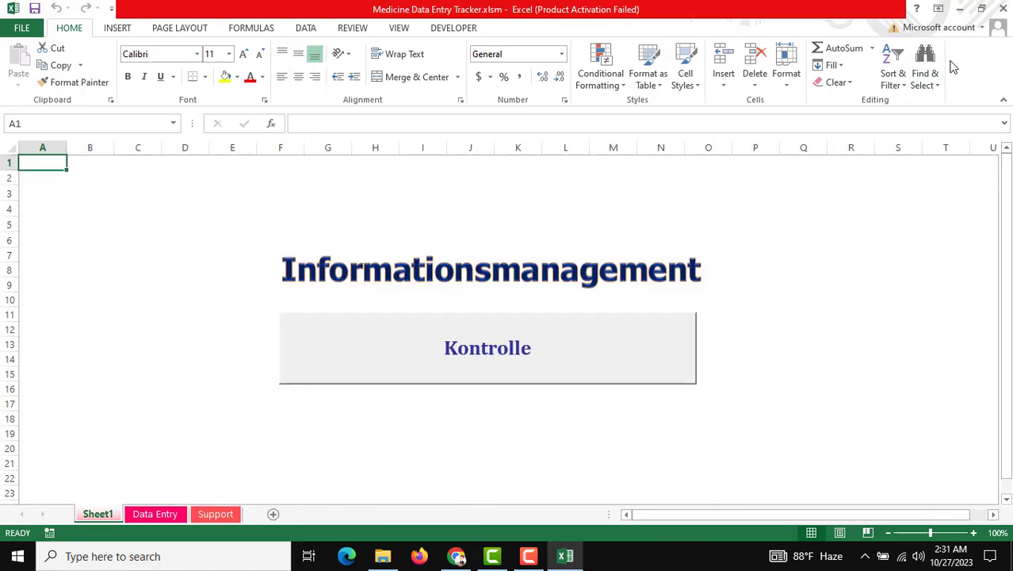
Open the Kontrolle entry form, reposition it, then exit the form and confirm
left_click(463, 359)
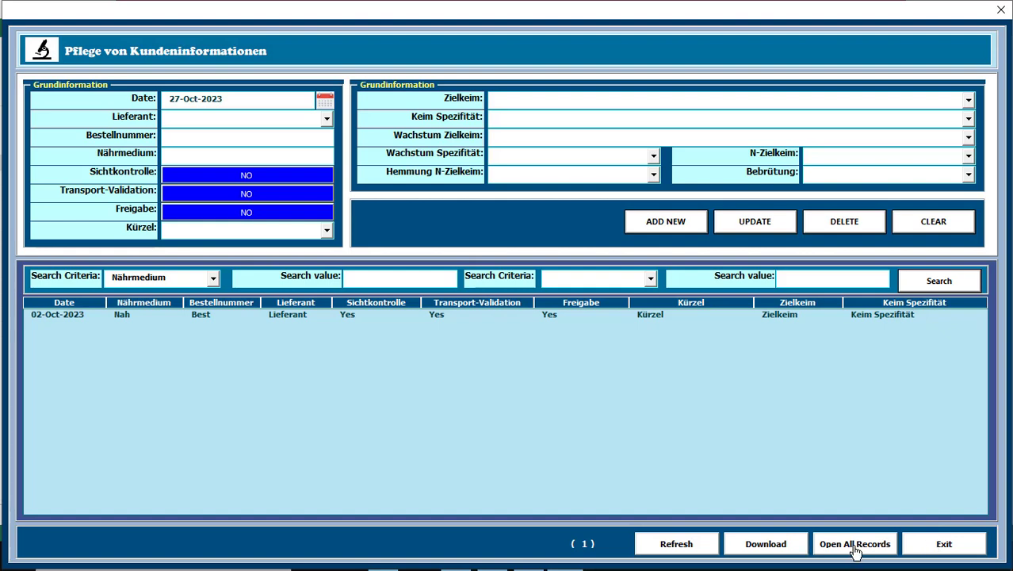
left_click_drag(699, 24, 686, 6)
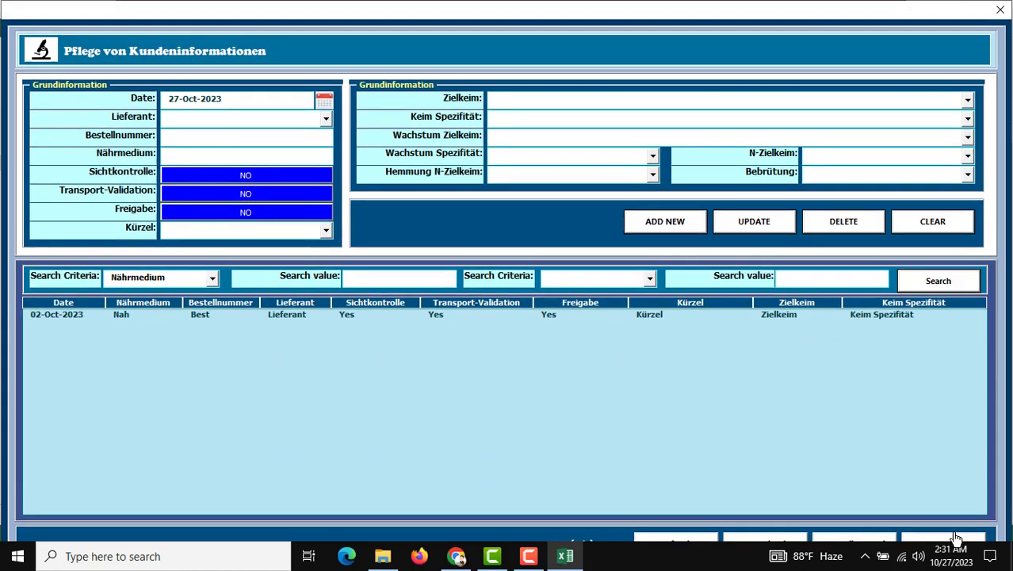
left_click(951, 541)
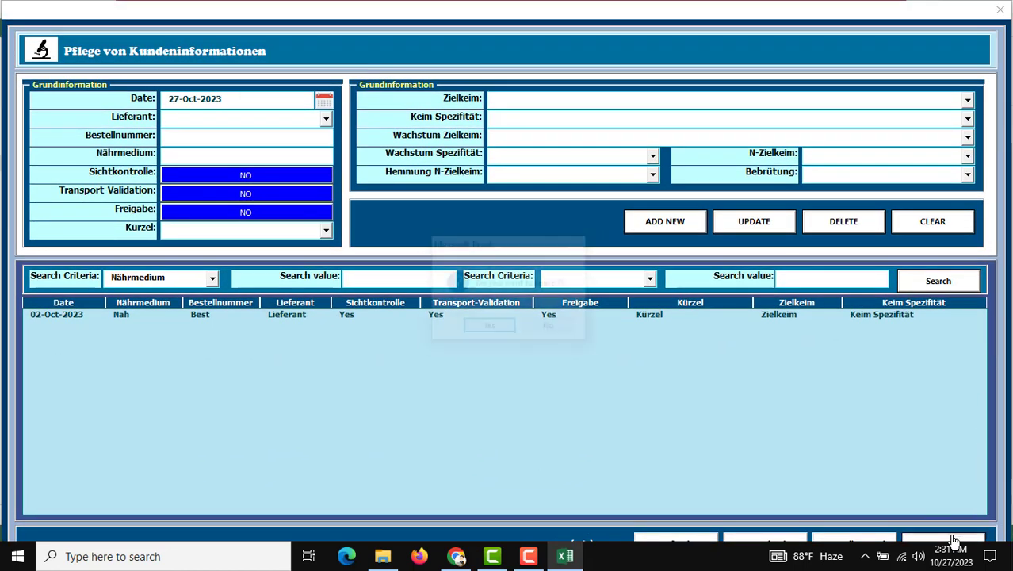
left_click(491, 329)
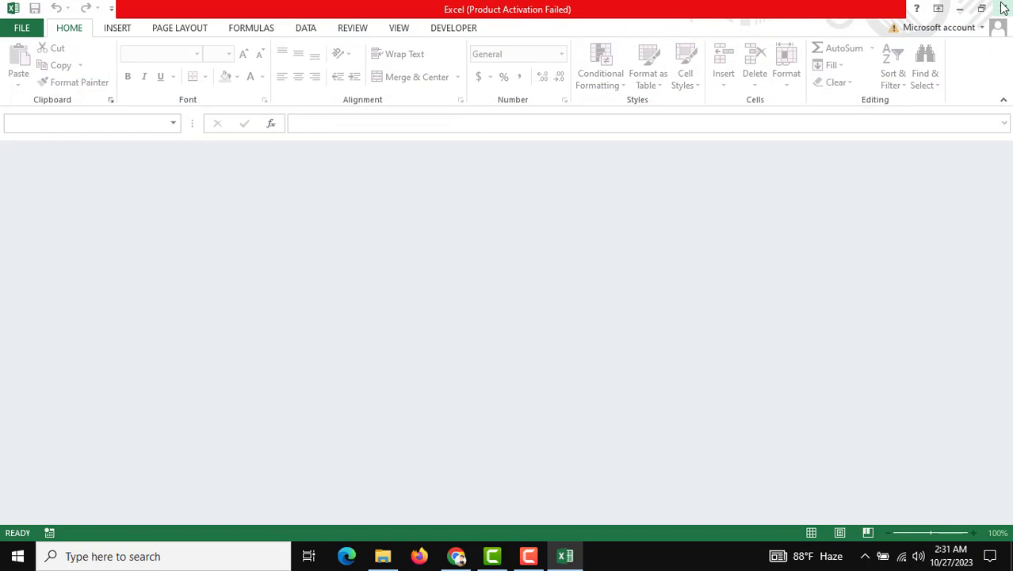
Close Excel and reopen Medicine Data Entry Tracker.xlsm from the Excel Automation Tool folder
left_click(1004, 8)
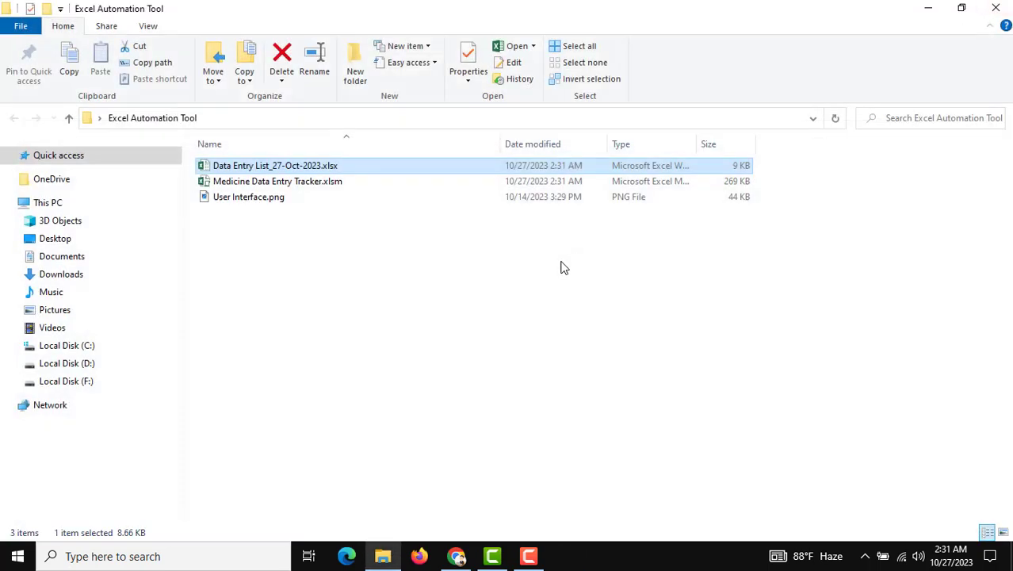
left_click(298, 189)
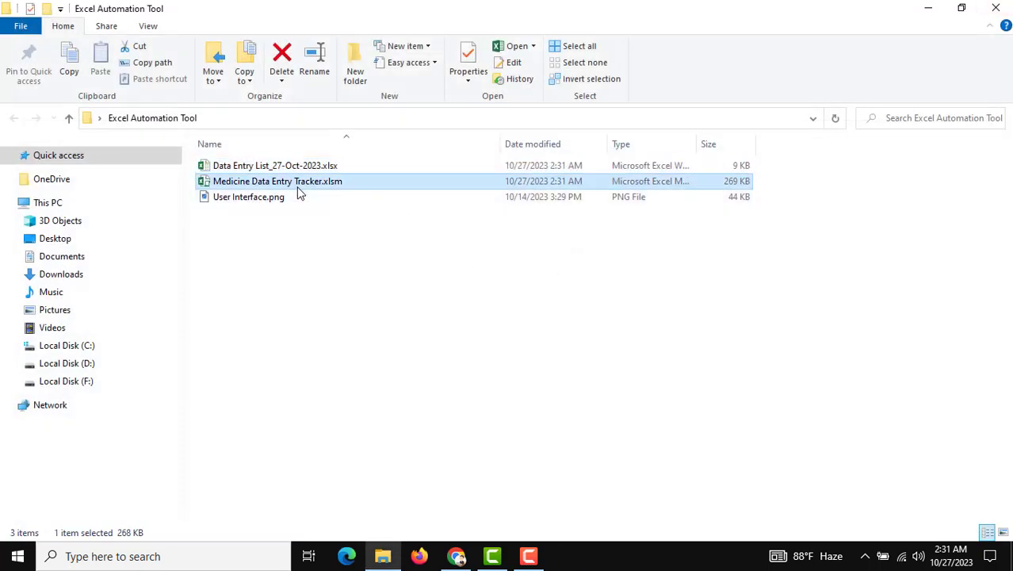
double_click(298, 188)
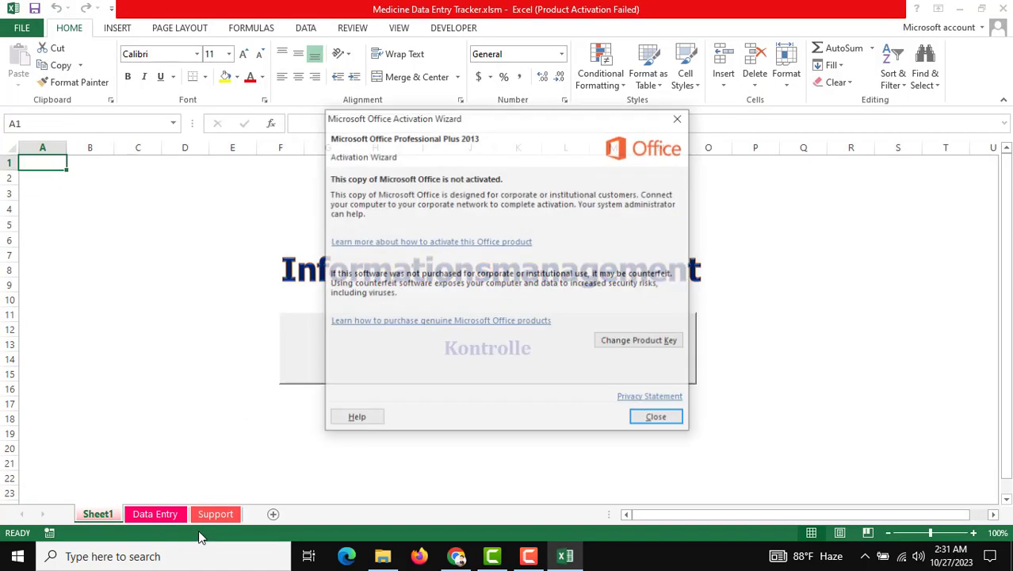
Dismiss the Office activation notice and select columns A:J on the Support sheet
left_click(656, 416)
left_click(657, 418)
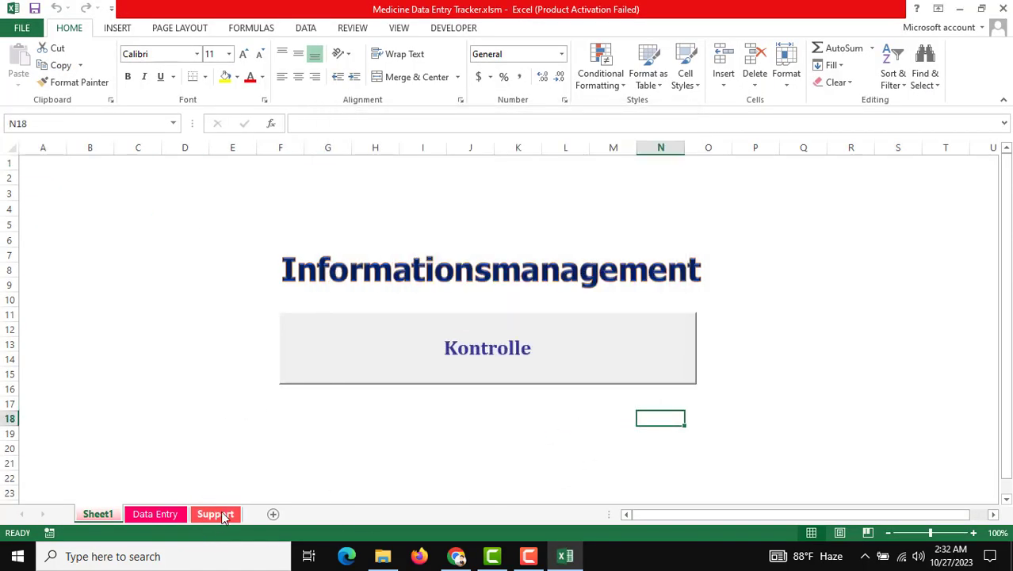
left_click(223, 517)
left_click(425, 310)
left_click_drag(48, 148, 720, 163)
Inspect the Support sheet's lookup list cells and Search Criteria column
left_click(224, 164)
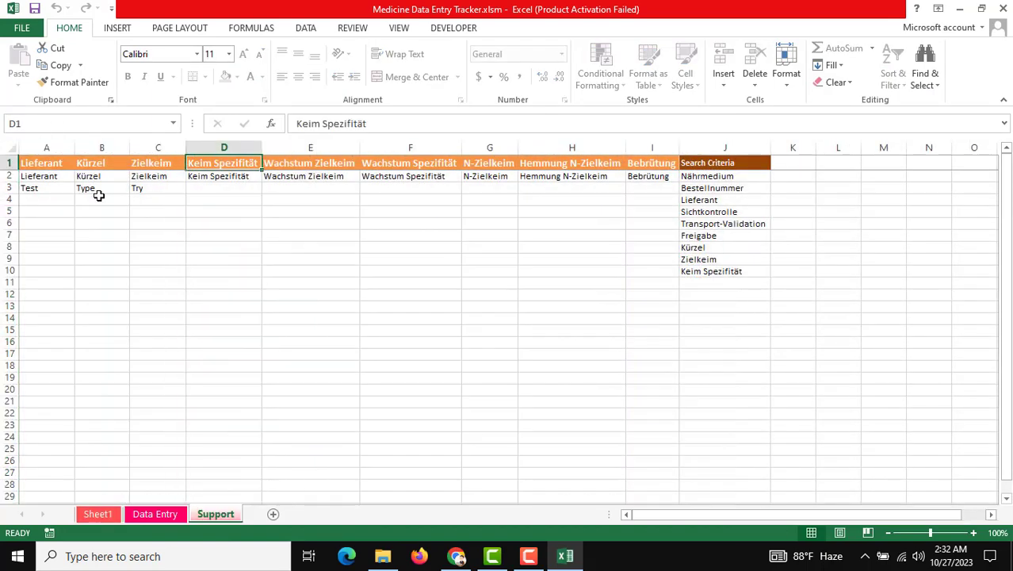
left_click(98, 196)
left_click(309, 398)
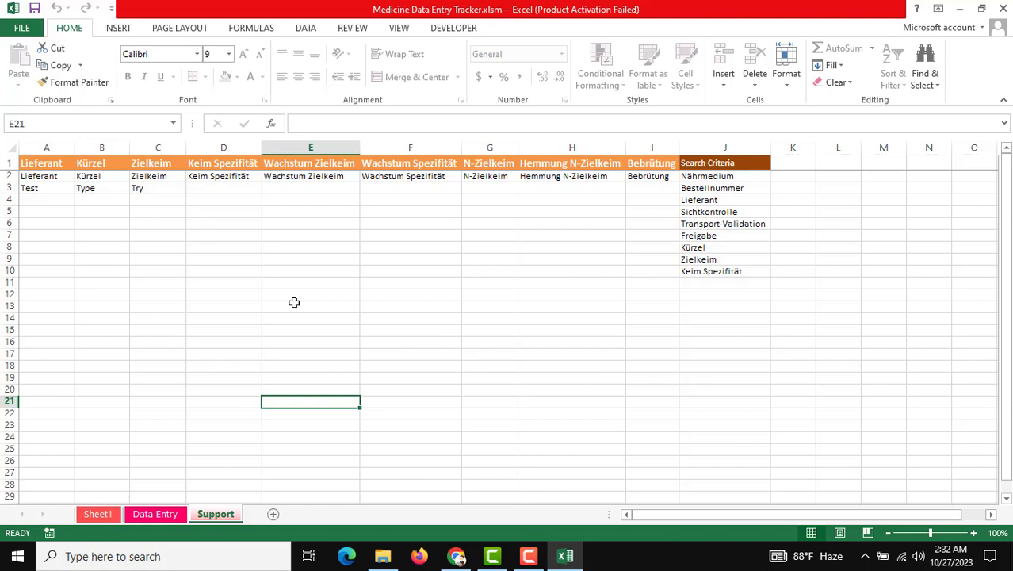
left_click(563, 249)
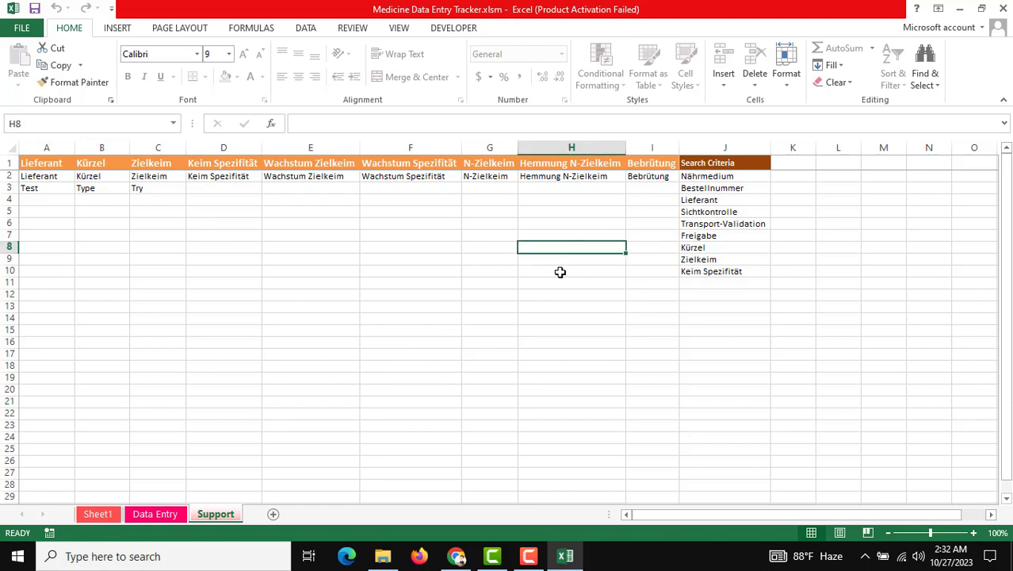
left_click(436, 342)
Switch to the browser and open the Shop section of the Buy Me a Coffee creator page
left_click(457, 557)
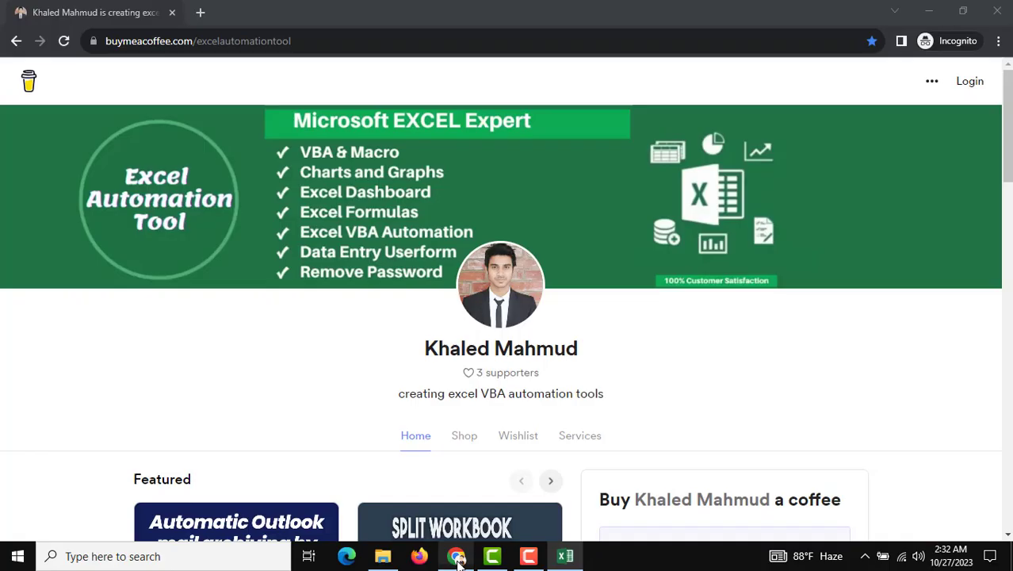
scroll(504, 349, "down", 2)
scroll(503, 350, "up", 2)
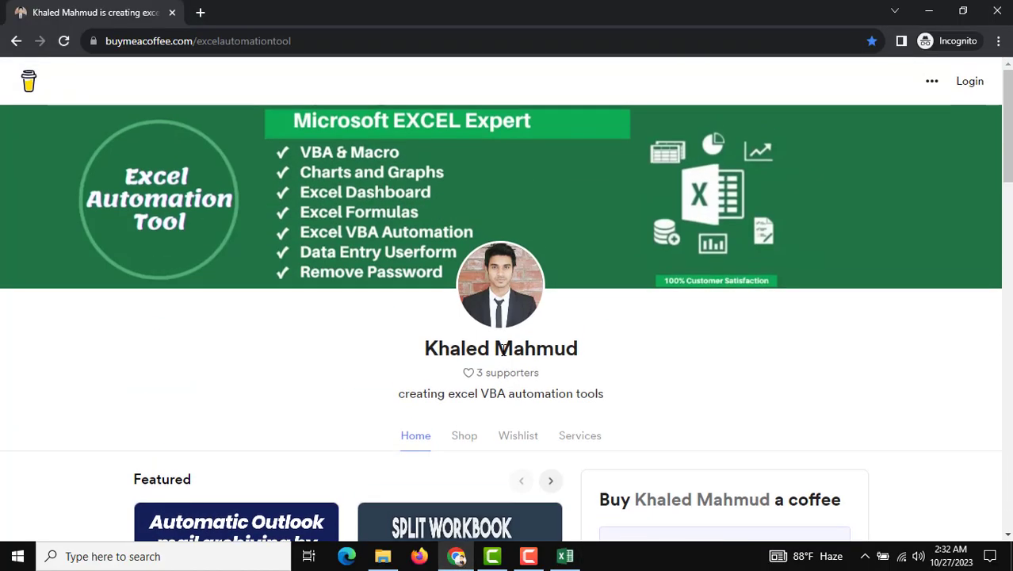
left_click(465, 440)
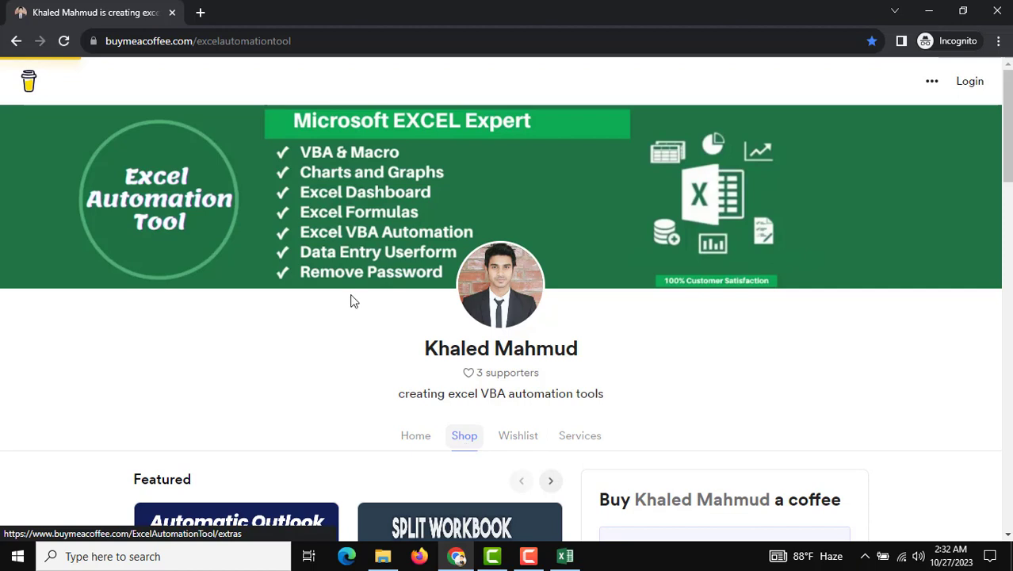